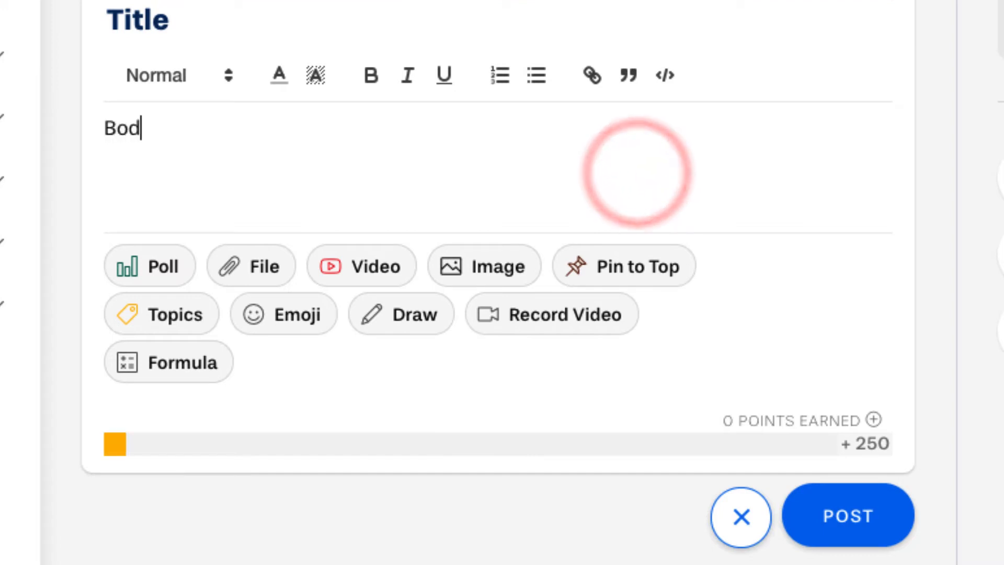
# - Make the word 'Body' bold and italic, and give it a coloured background highlight
pyautogui.doubleClick(133, 128)
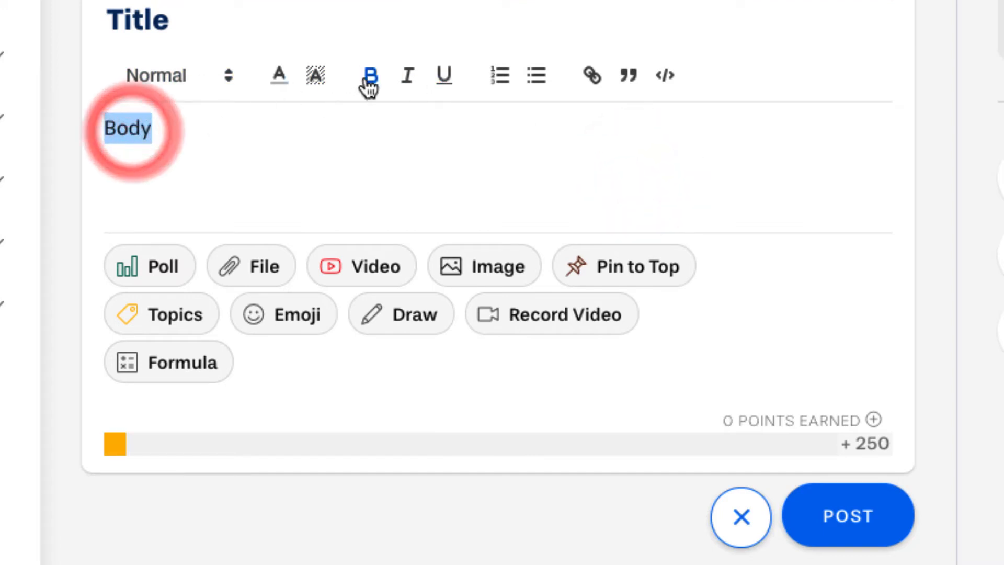
pyautogui.click(369, 77)
pyautogui.click(406, 76)
pyautogui.click(316, 79)
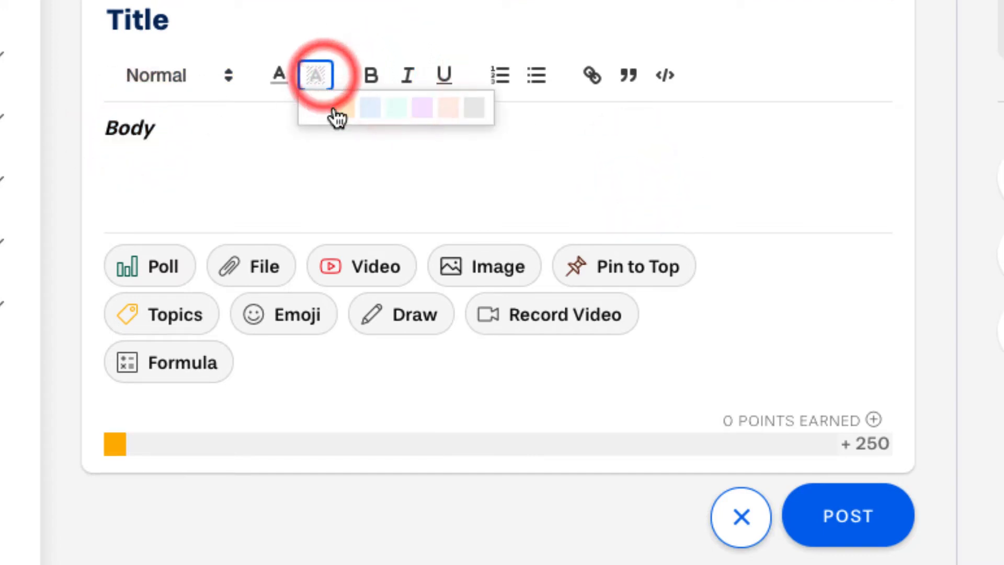
pyautogui.click(345, 107)
pyautogui.click(273, 137)
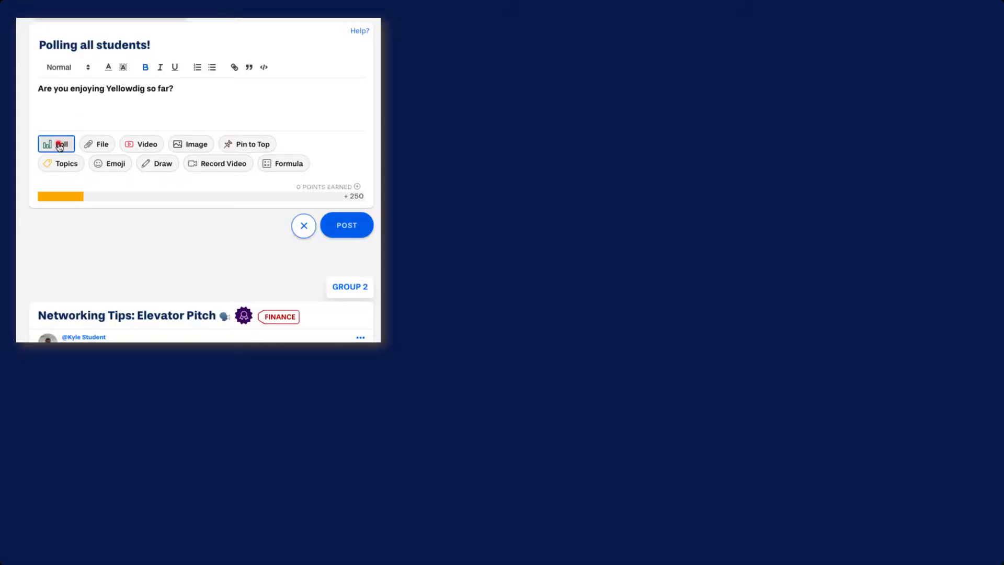
# - Post a poll with options Yes, No and Unsure, showing results after a user votes
pyautogui.click(59, 146)
pyautogui.click(93, 196)
pyautogui.write('Yes')
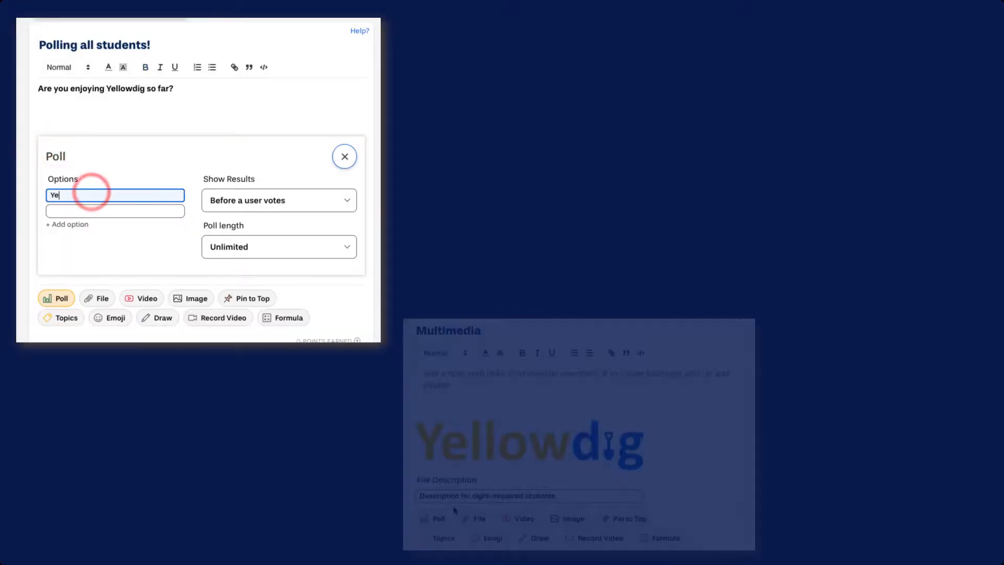
pyautogui.press('Tab')
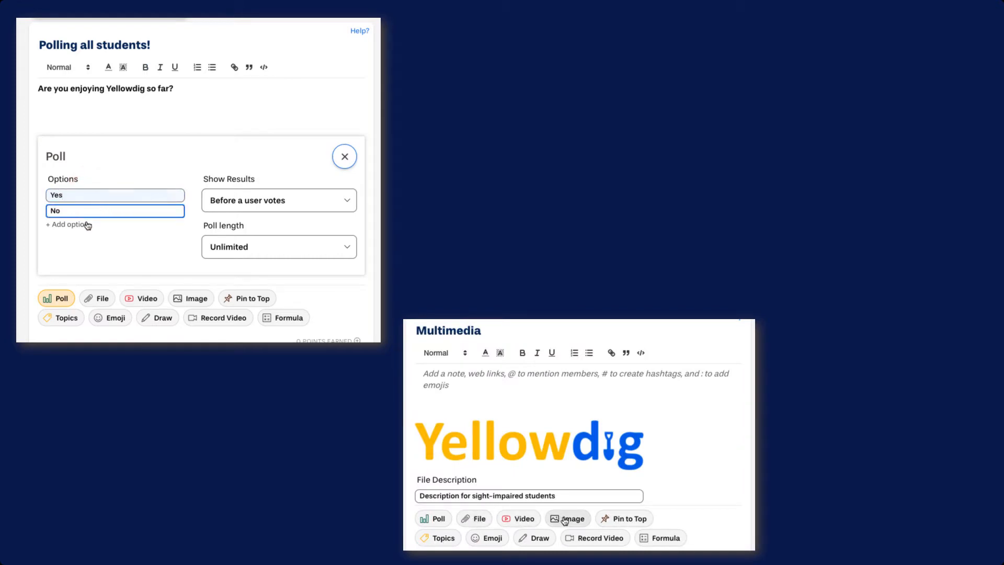
pyautogui.click(81, 225)
pyautogui.write('Unsure')
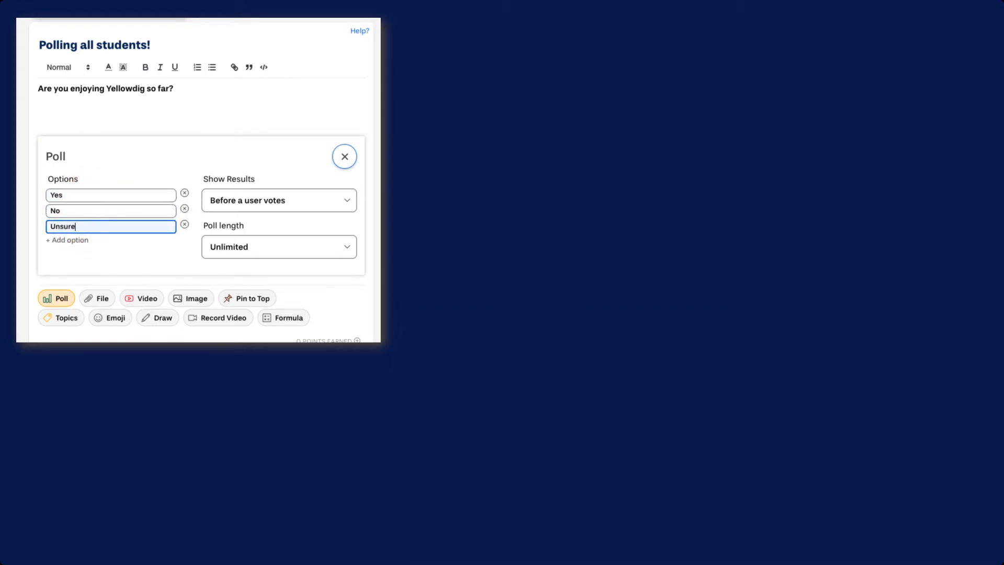
pyautogui.click(270, 204)
pyautogui.click(267, 234)
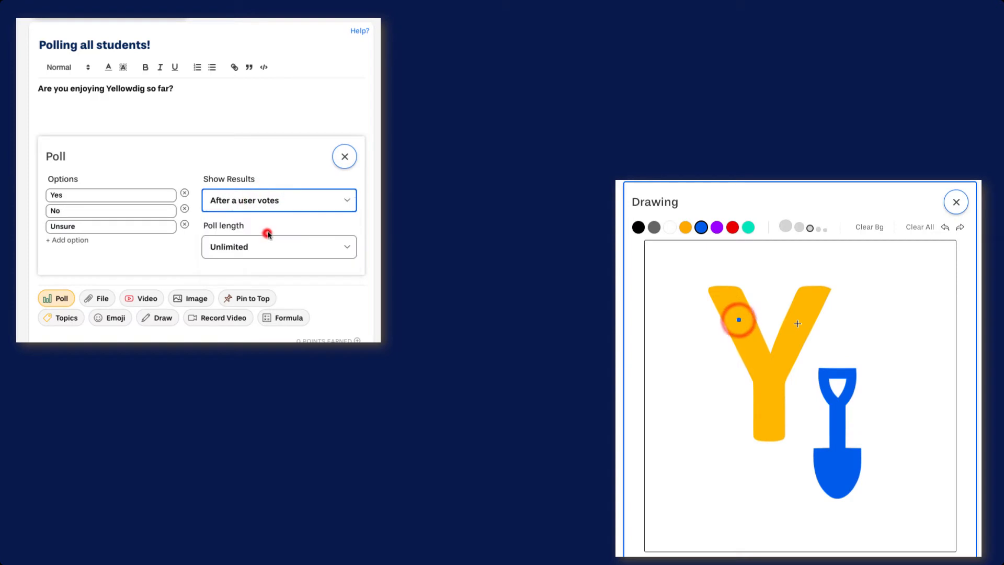
pyautogui.scroll(-2, 266, 232)
pyautogui.click(327, 301)
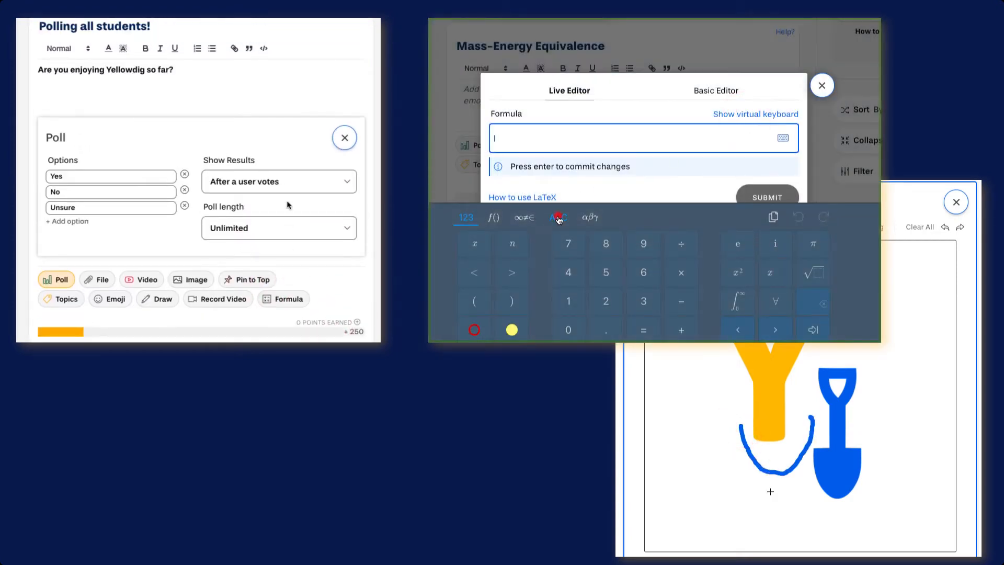
# - Enter an e = mc formula, start a video recording, and open a comment on the depreciation post
pyautogui.click(557, 217)
pyautogui.click(627, 245)
pyautogui.click(341, 329)
pyautogui.click(475, 330)
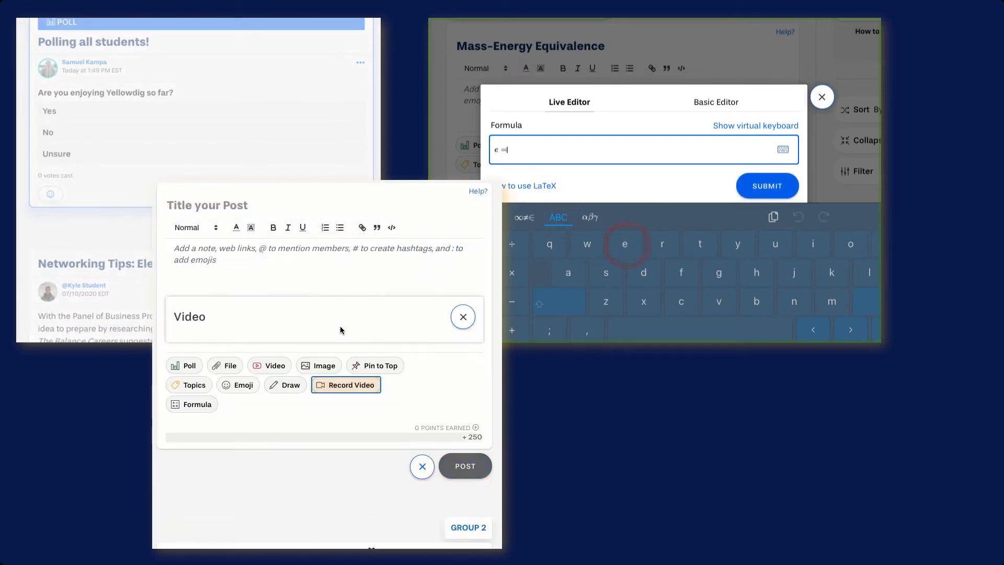
pyautogui.click(831, 301)
pyautogui.click(681, 302)
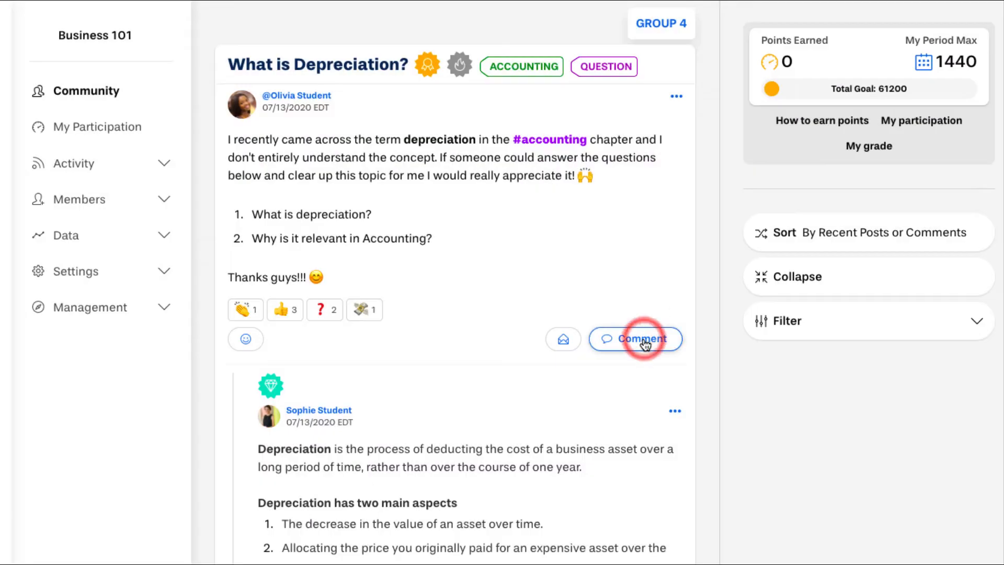
pyautogui.click(643, 339)
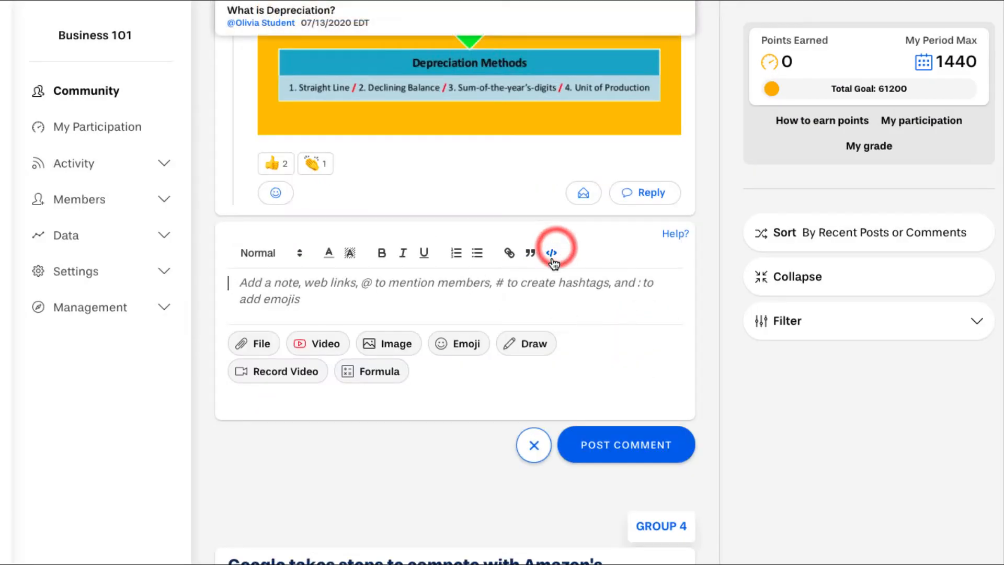
# - Post a code-block comment with 'function () => {' and 'return a', then start a new post 'Test Post'
pyautogui.click(552, 252)
pyautogui.write('function ()')
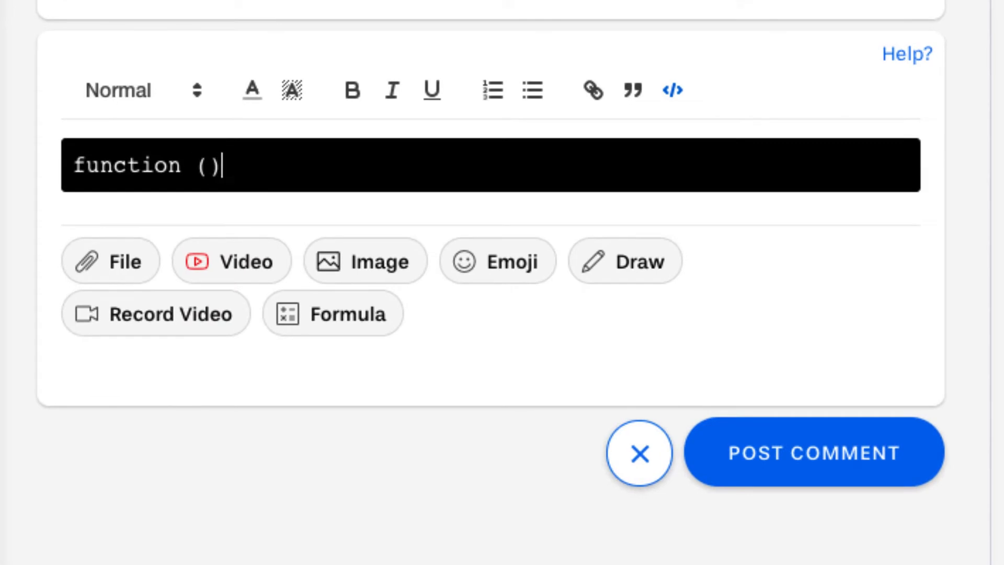
pyautogui.write(' =>')
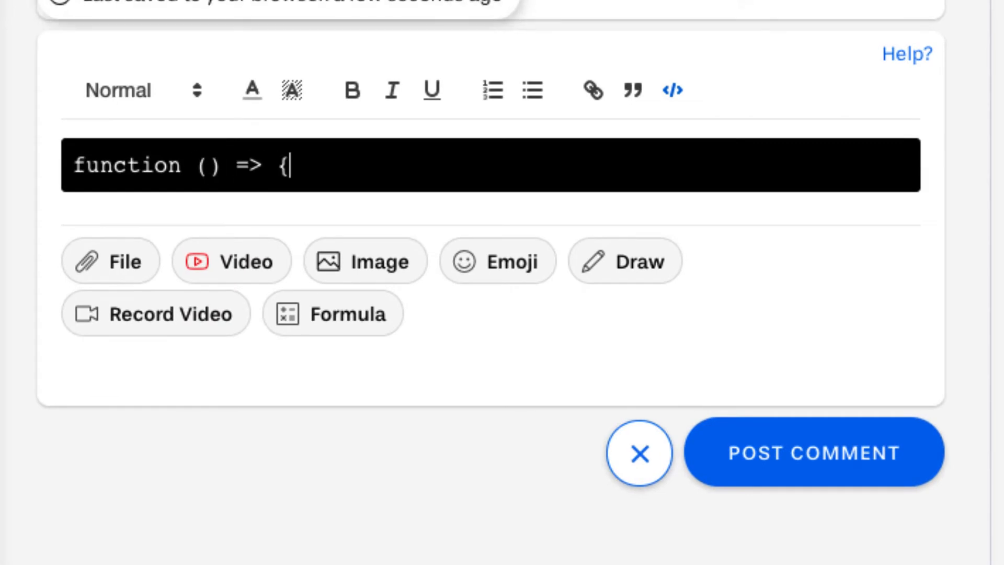
pyautogui.write(' {')
pyautogui.press('Return')
pyautogui.write('return ')
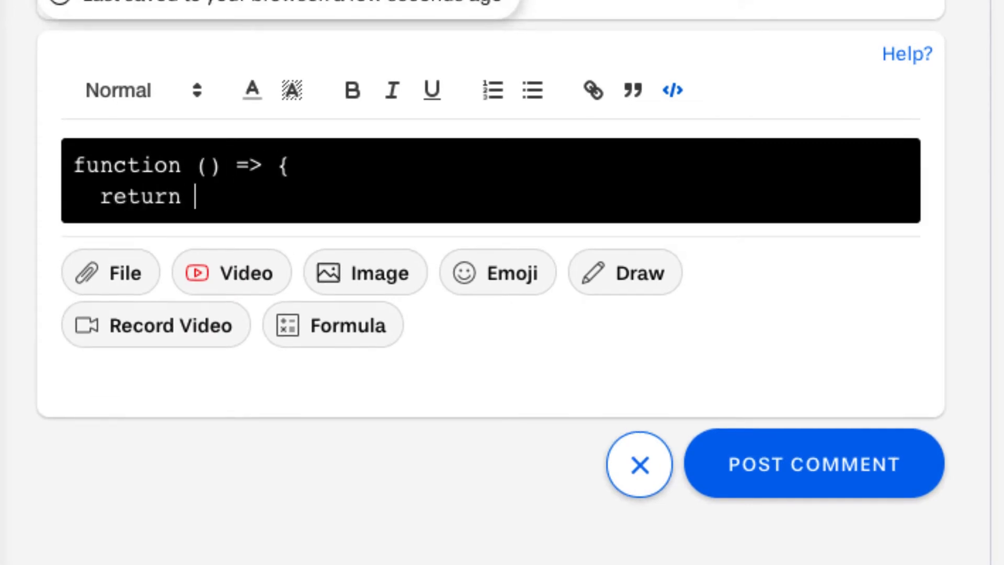
pyautogui.write('a')
pyautogui.press('Return')
pyautogui.click(858, 502)
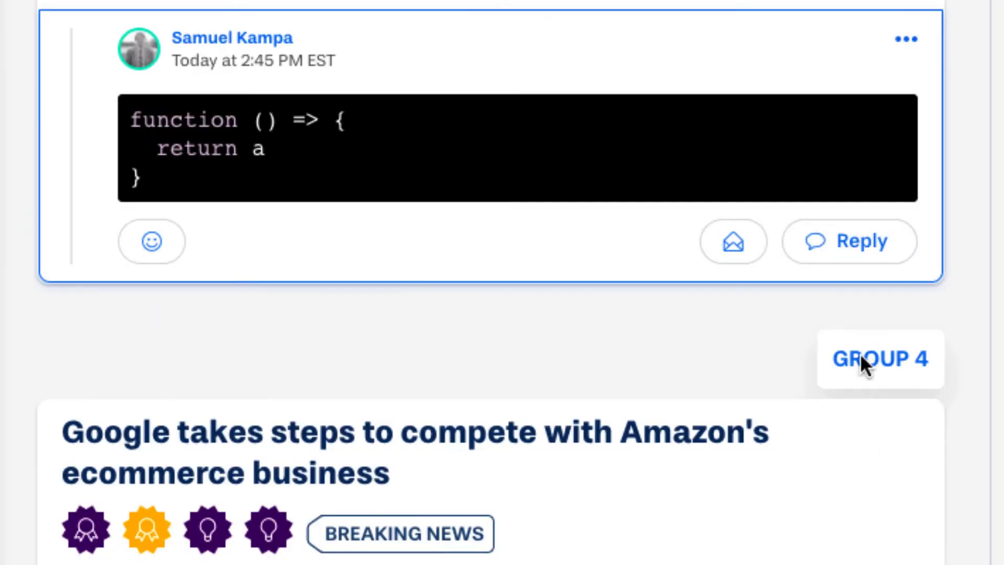
pyautogui.scroll(5, 884, 105)
pyautogui.click(872, 360)
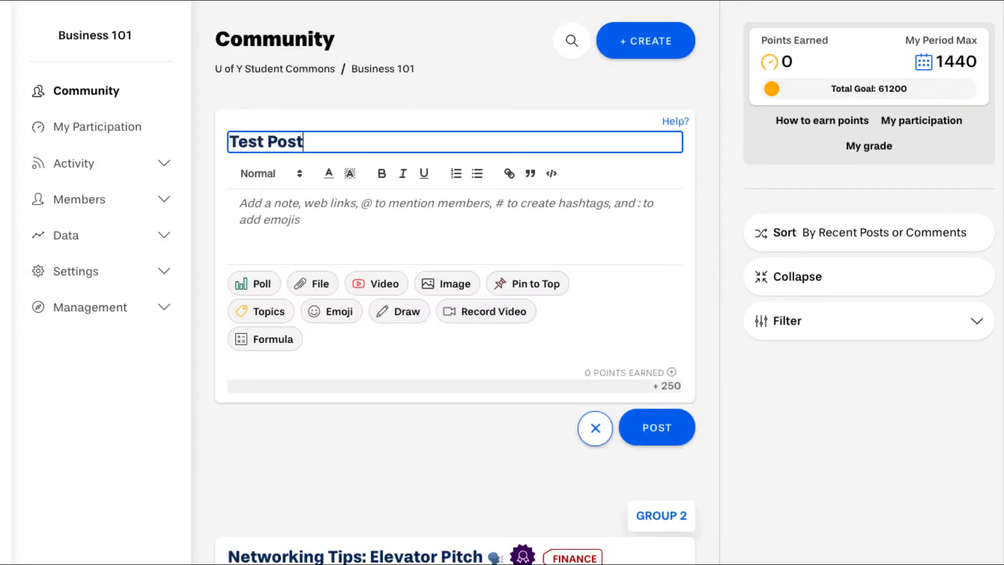
# - Tag Test Post with the MARKETING topic and add #marketingtech to its body
pyautogui.click(270, 314)
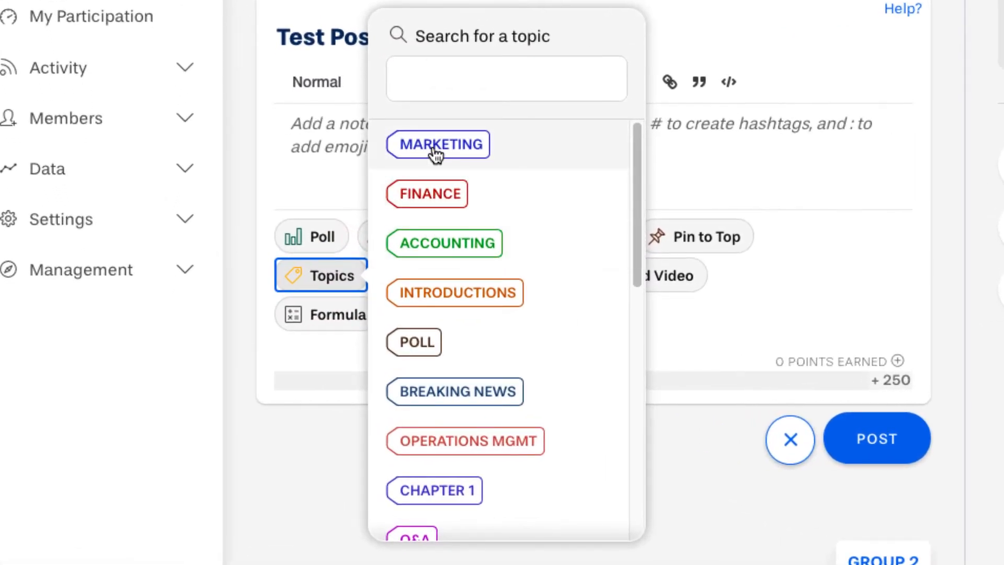
pyautogui.click(433, 147)
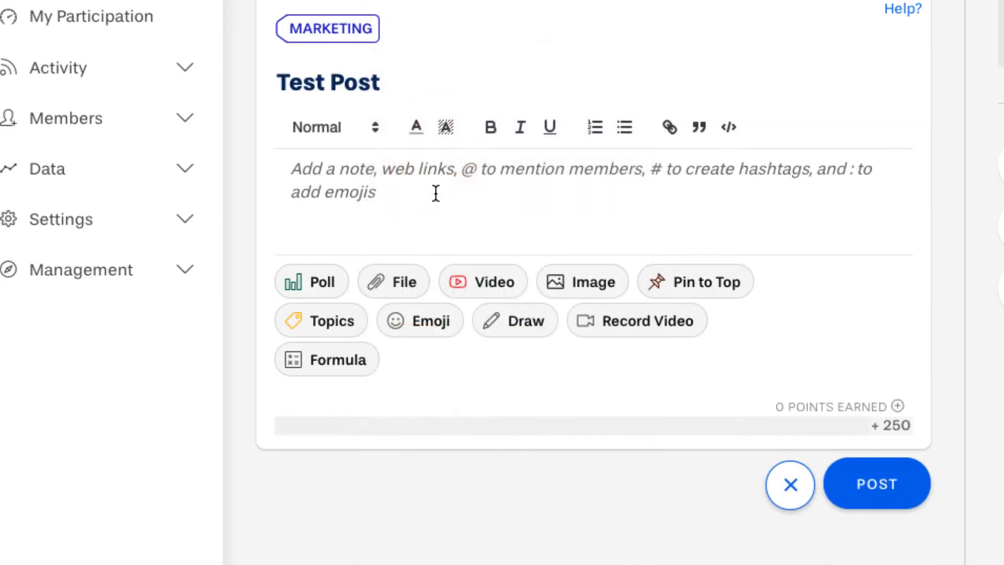
pyautogui.click(435, 201)
pyautogui.write('#')
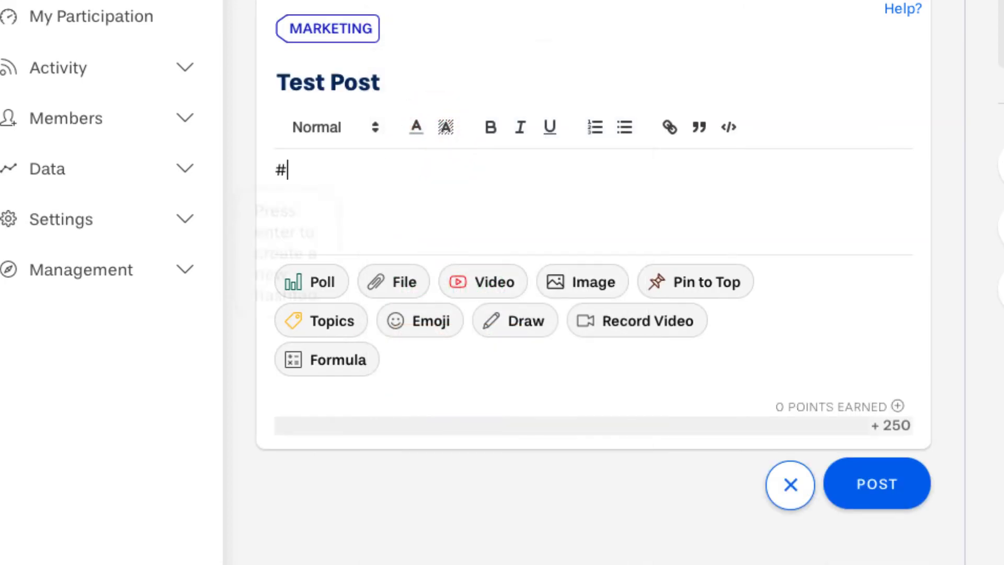
pyautogui.write('marketi')
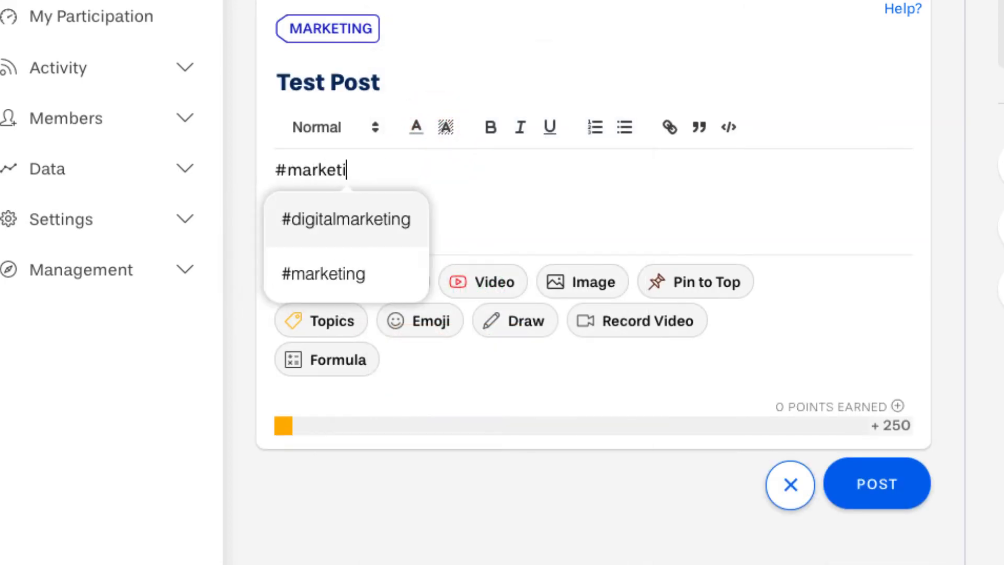
pyautogui.write('ngtech')
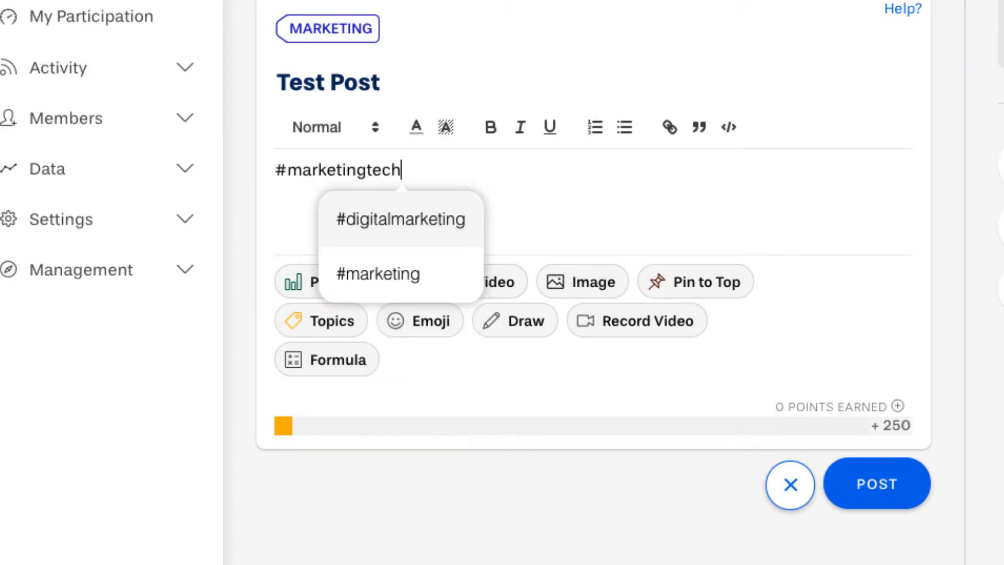
pyautogui.press('Return')
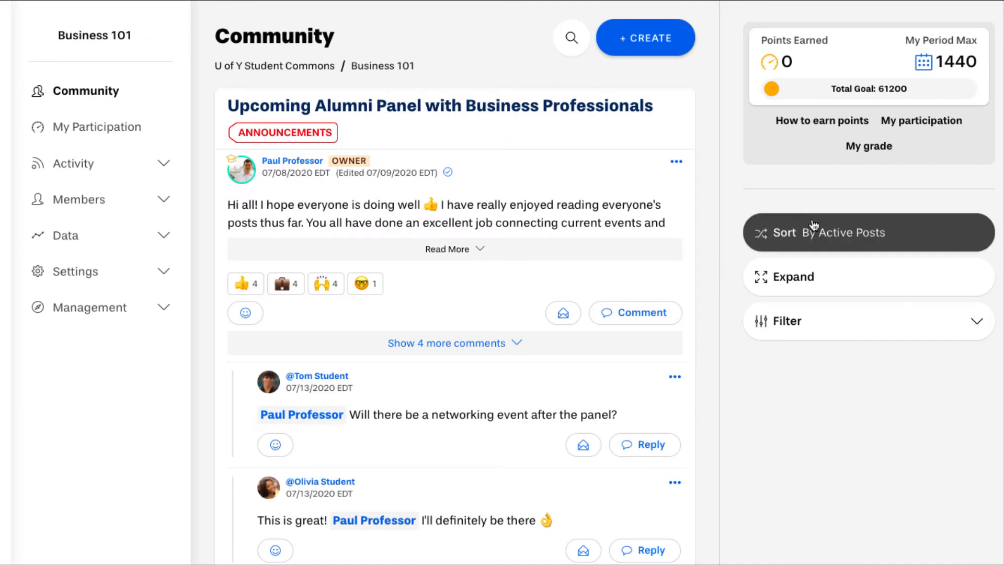
# - Keep the feed sorted by Active Posts, expand posts to full text, and reveal the Filter options
pyautogui.click(826, 232)
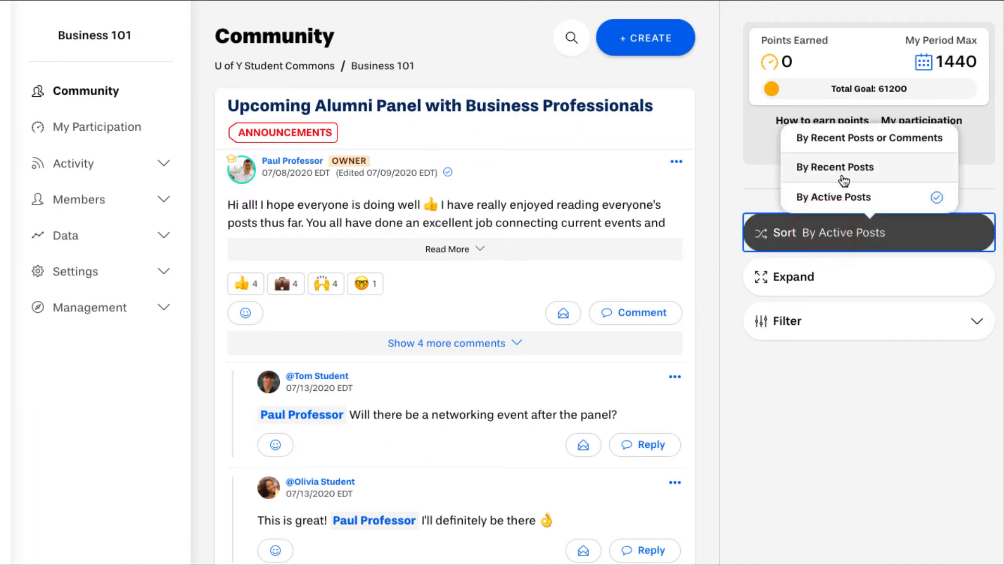
pyautogui.click(843, 235)
pyautogui.click(824, 277)
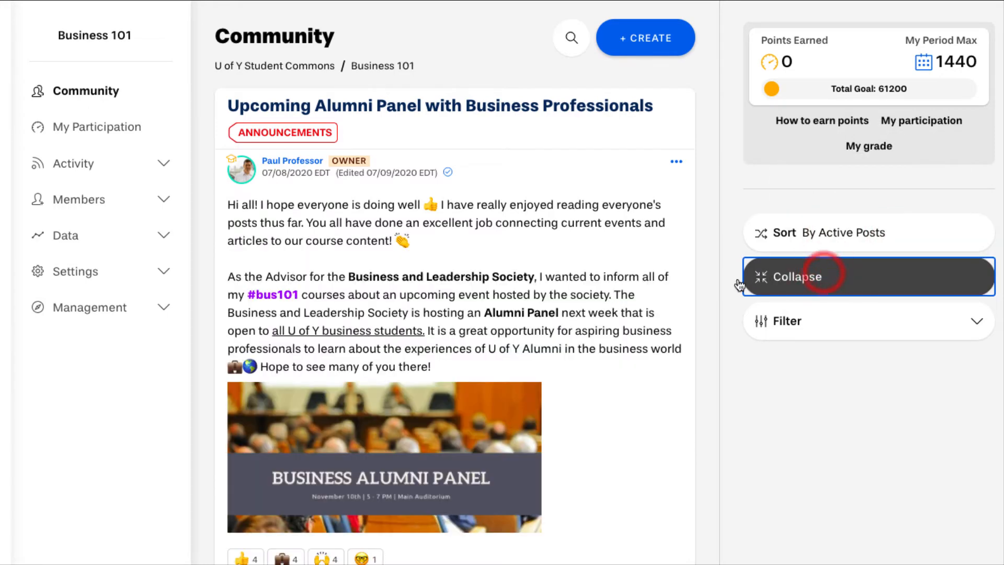
pyautogui.scroll(-10, 701, 287)
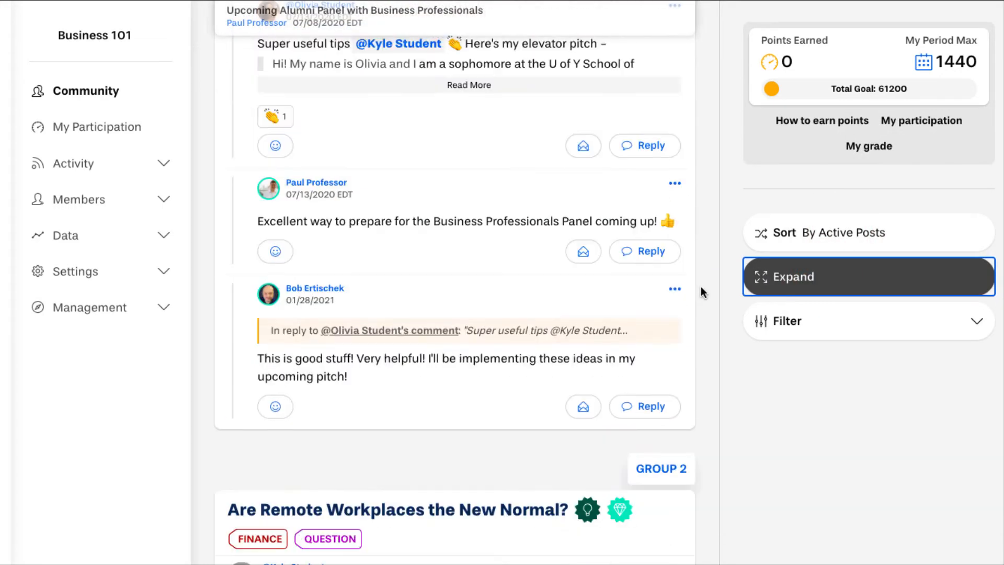
pyautogui.scroll(-7, 700, 286)
pyautogui.scroll(7, 747, 285)
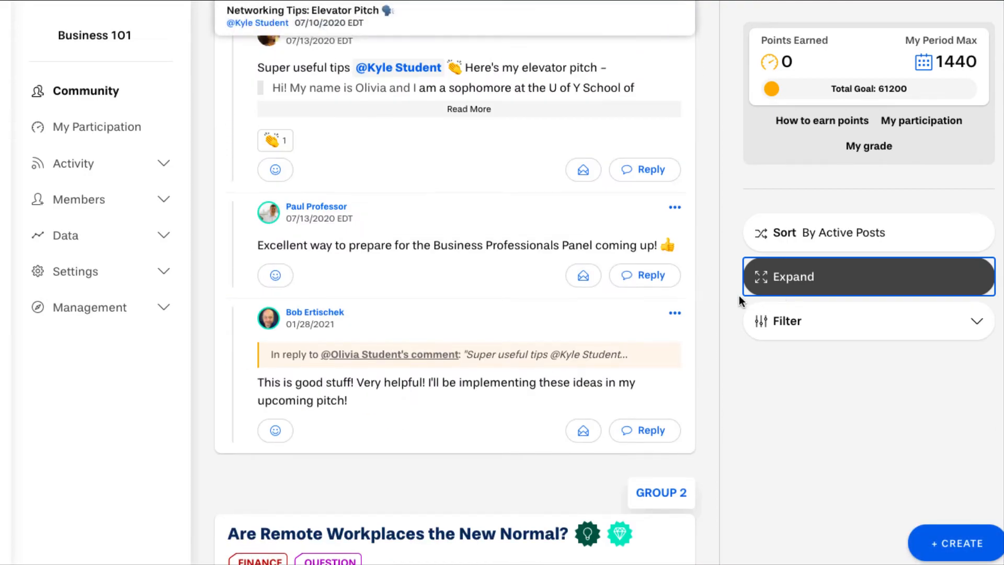
pyautogui.scroll(10, 743, 294)
pyautogui.click(805, 322)
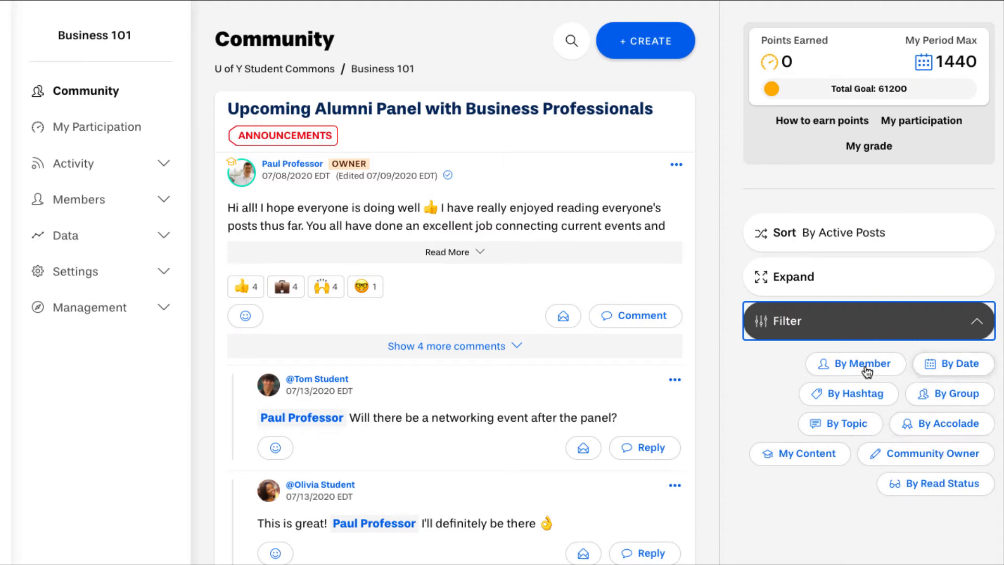
# - Filter the feed to one member's posts from September 1 to early November 2020
pyautogui.click(845, 369)
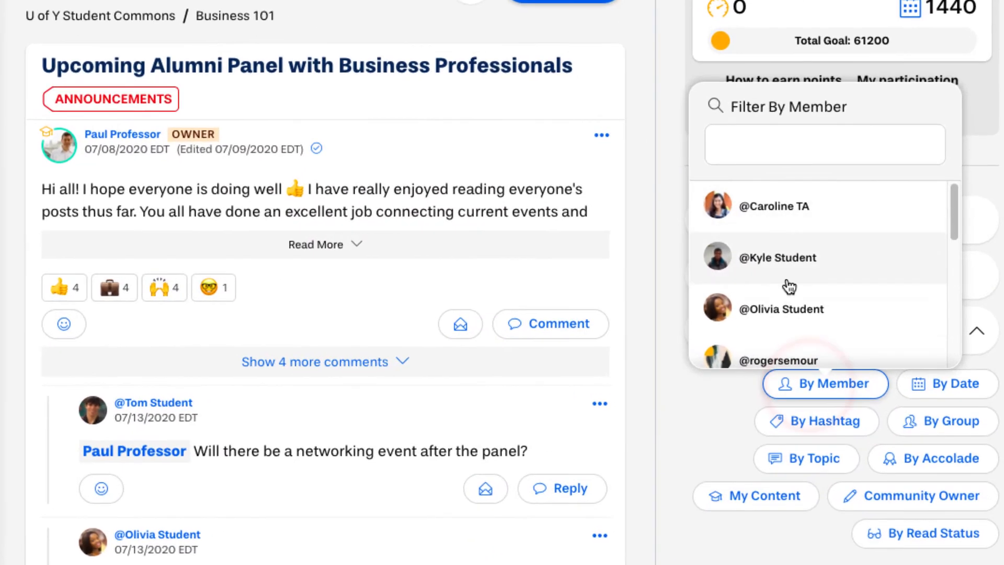
pyautogui.click(824, 306)
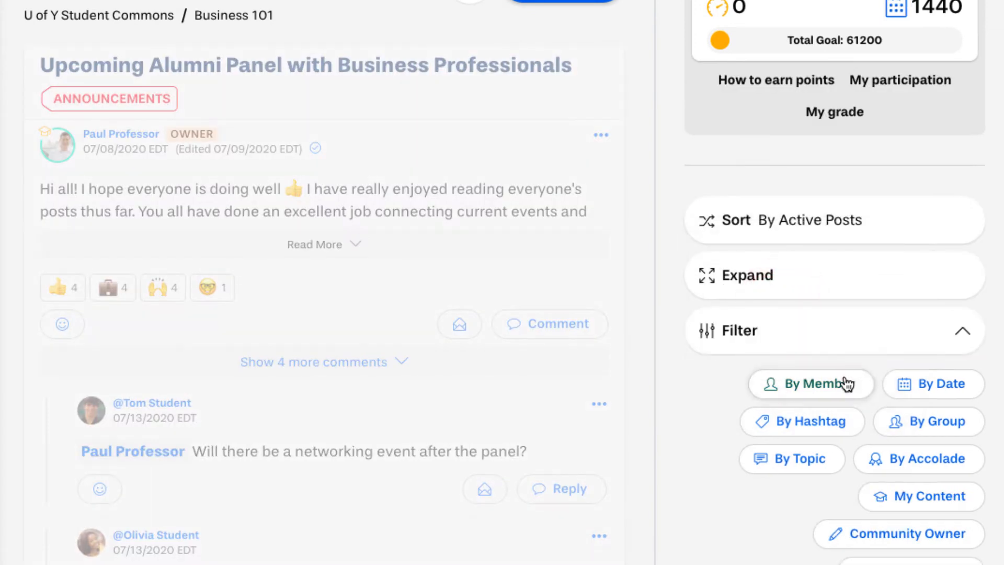
pyautogui.click(906, 386)
pyautogui.click(672, 291)
pyautogui.click(672, 291)
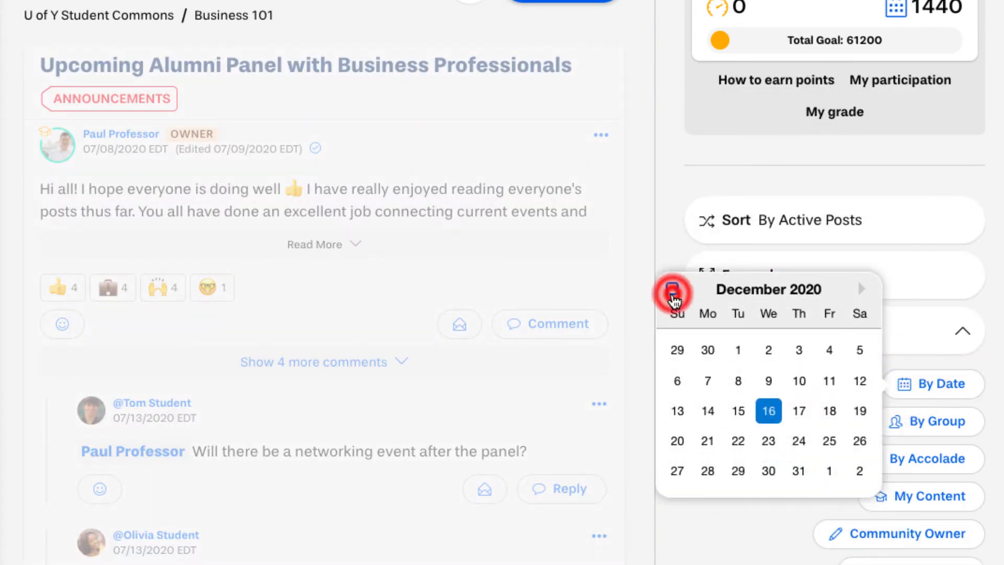
pyautogui.click(672, 291)
pyautogui.click(672, 290)
pyautogui.click(673, 291)
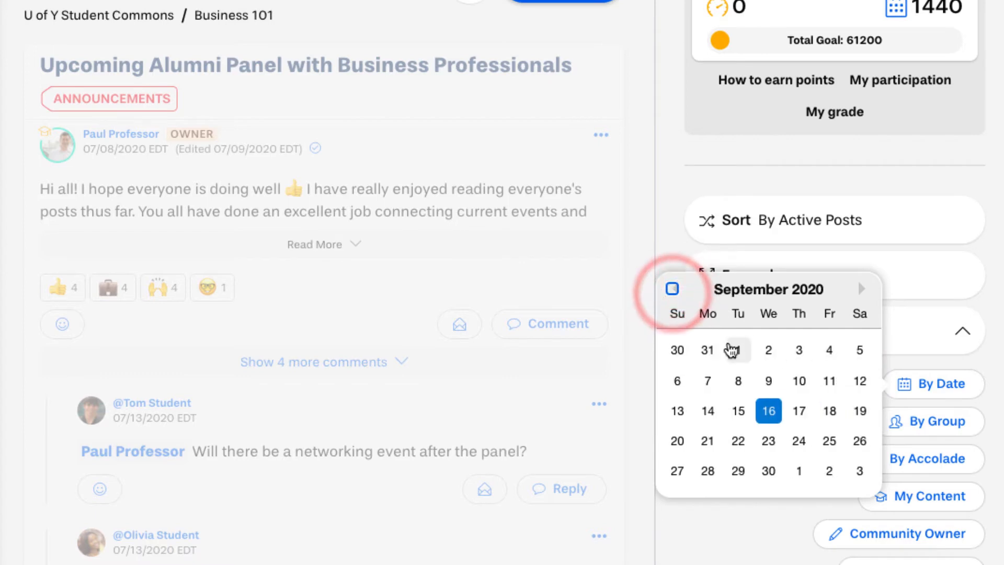
pyautogui.click(733, 350)
pyautogui.click(861, 289)
pyautogui.click(861, 288)
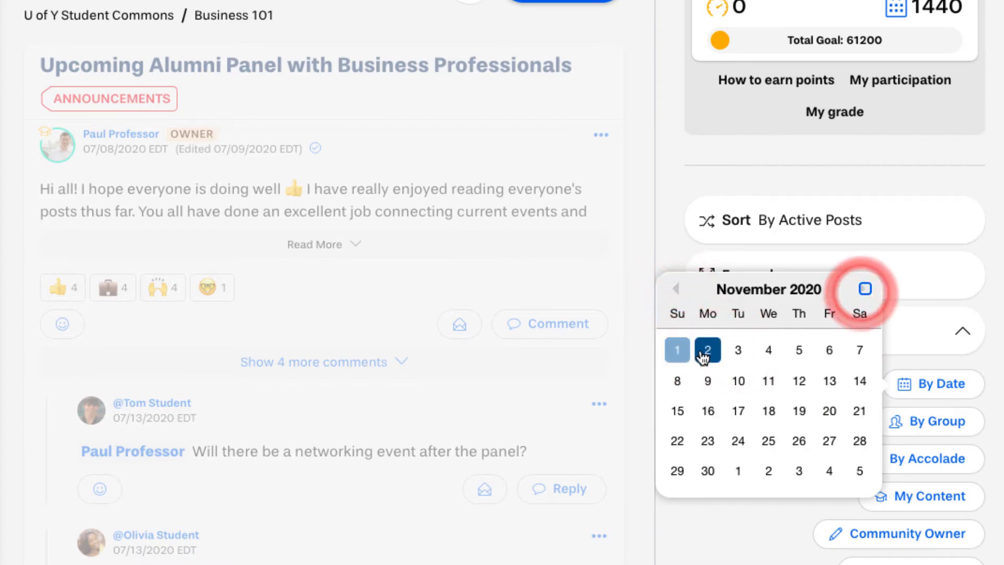
pyautogui.click(677, 349)
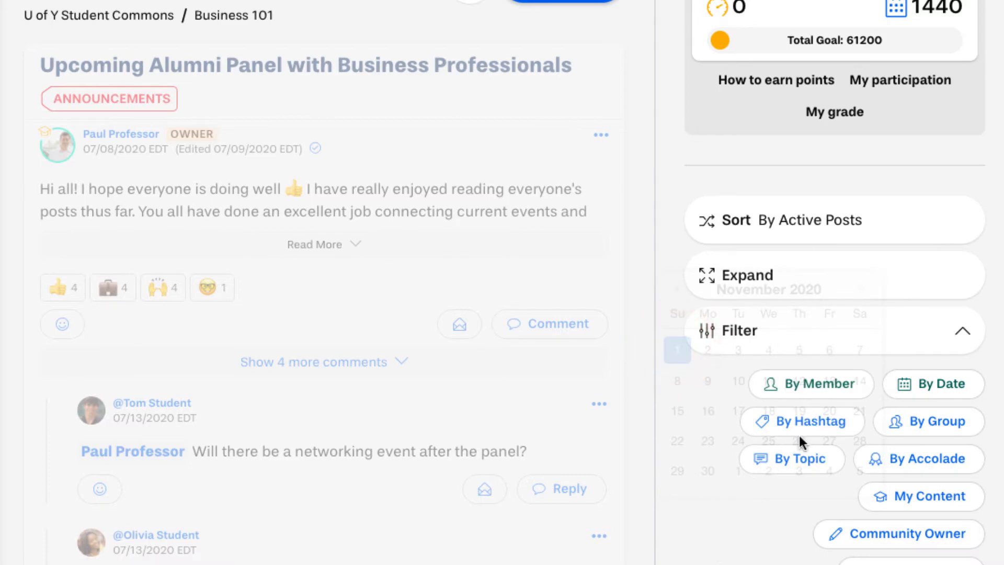
# - Add the Question topic filter and the Verified Response! accolade filter
pyautogui.click(804, 459)
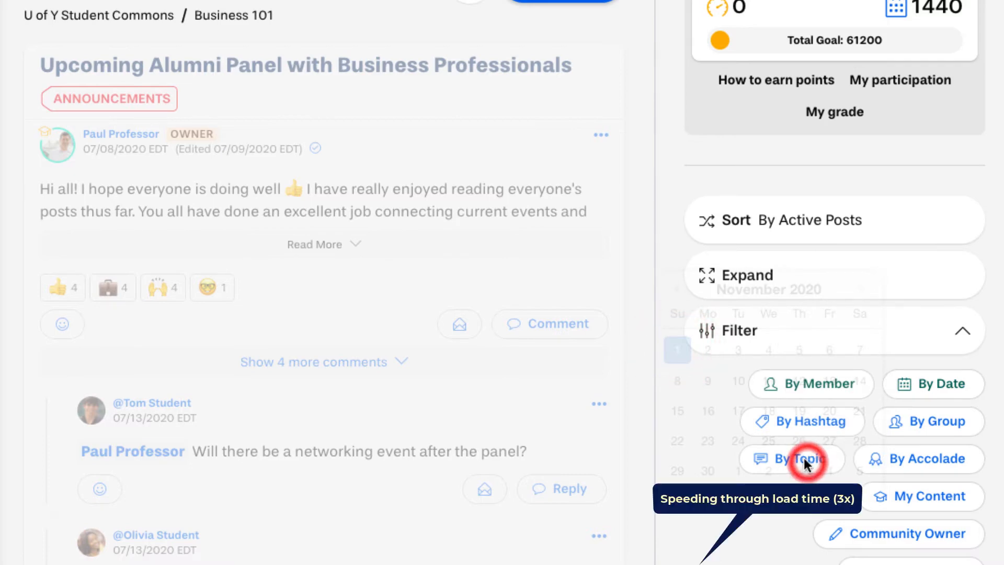
pyautogui.click(796, 460)
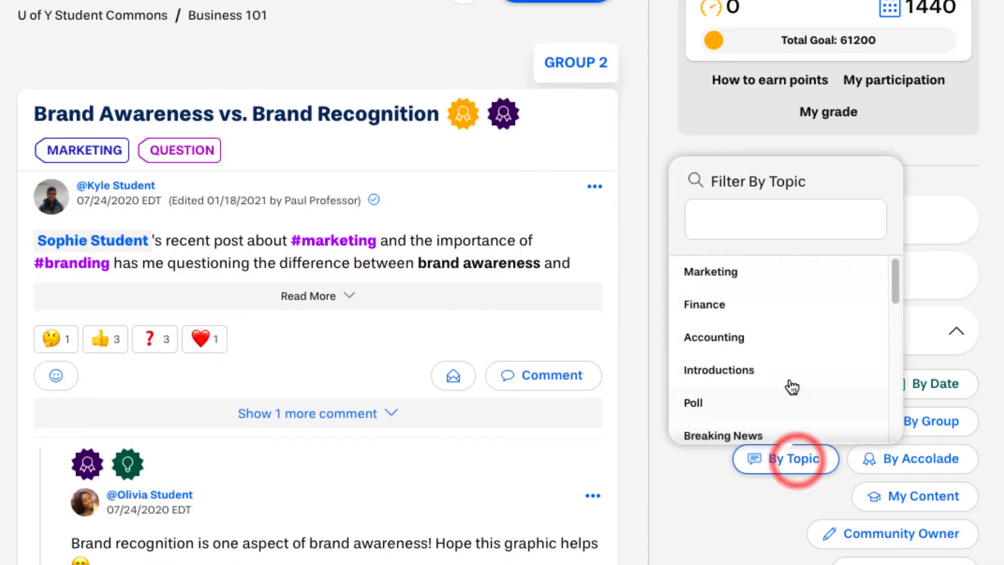
pyautogui.click(757, 224)
pyautogui.write('question')
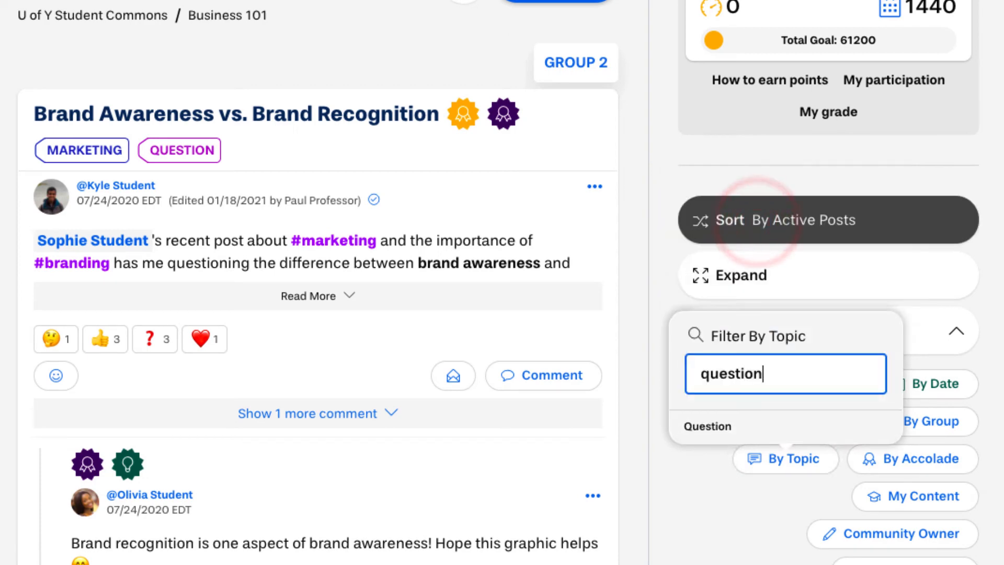
pyautogui.click(762, 425)
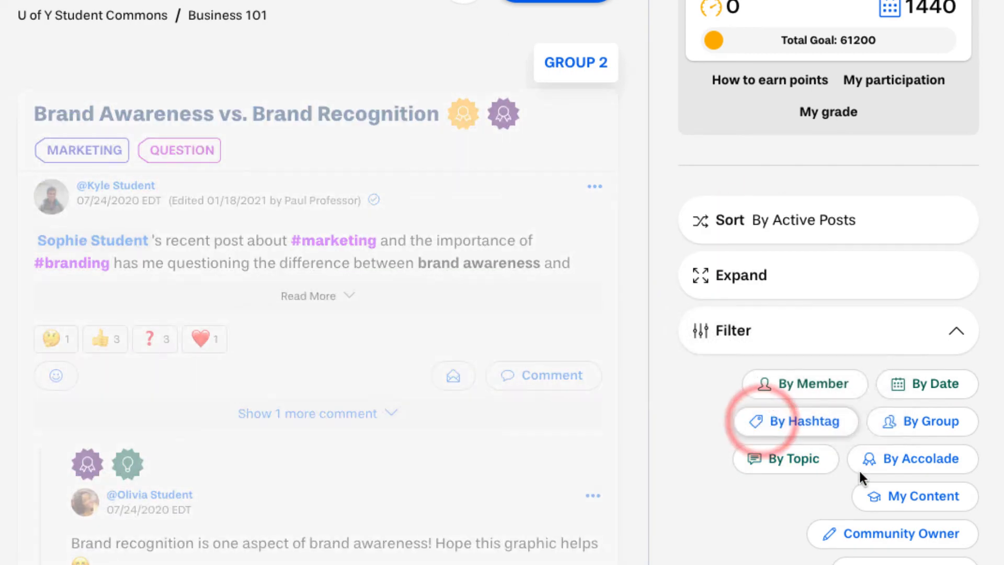
pyautogui.click(887, 463)
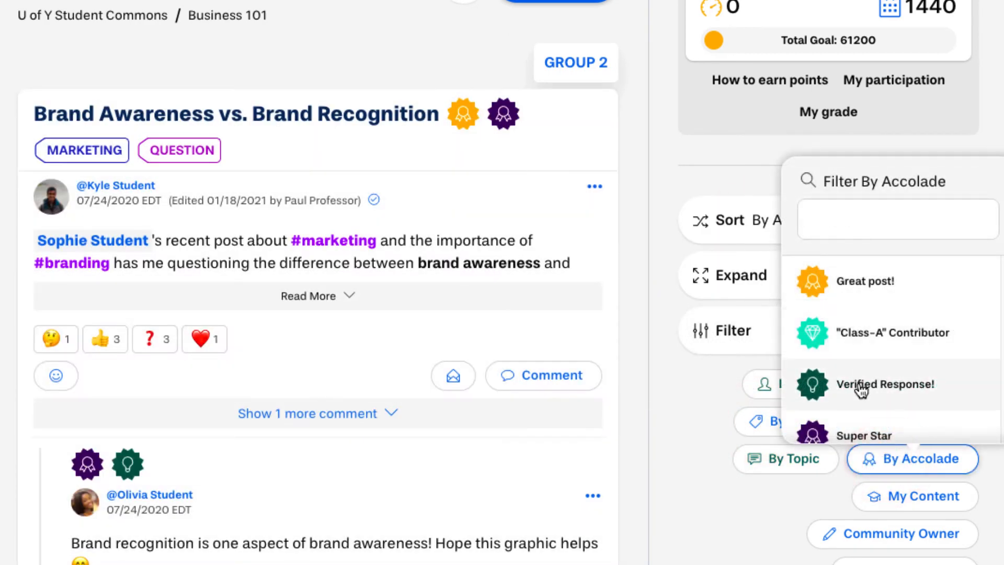
pyautogui.click(859, 382)
# - Scroll through the filtered Brand Awareness vs. Brand Recognition post and its replies
pyautogui.scroll(-5, 800, 395)
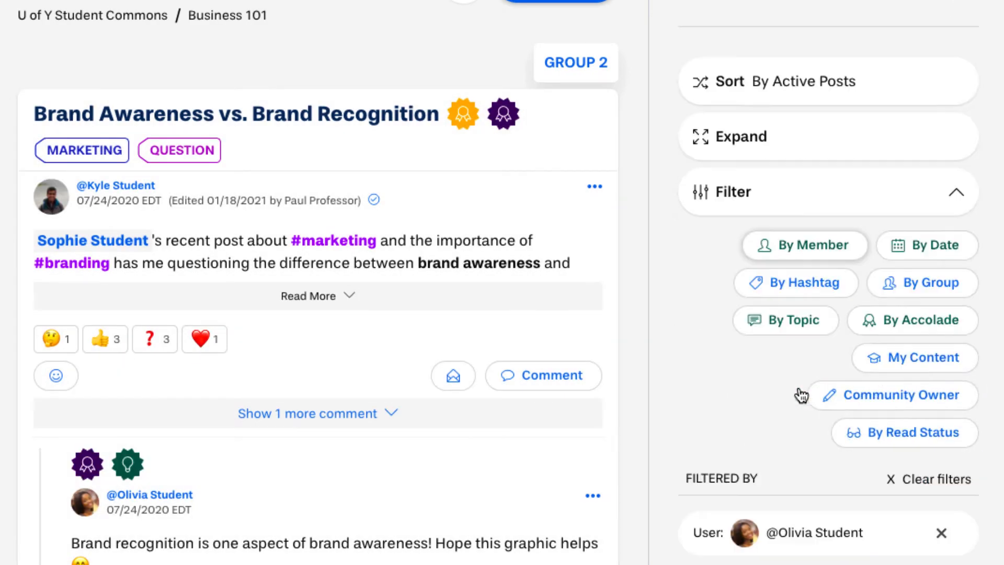
pyautogui.scroll(-12, 545, 320)
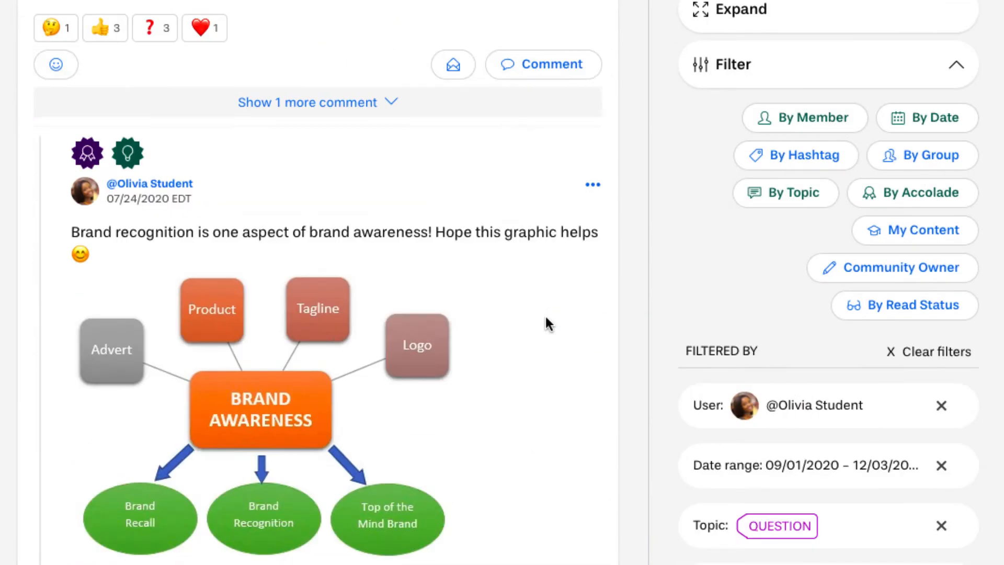
pyautogui.scroll(2, 545, 320)
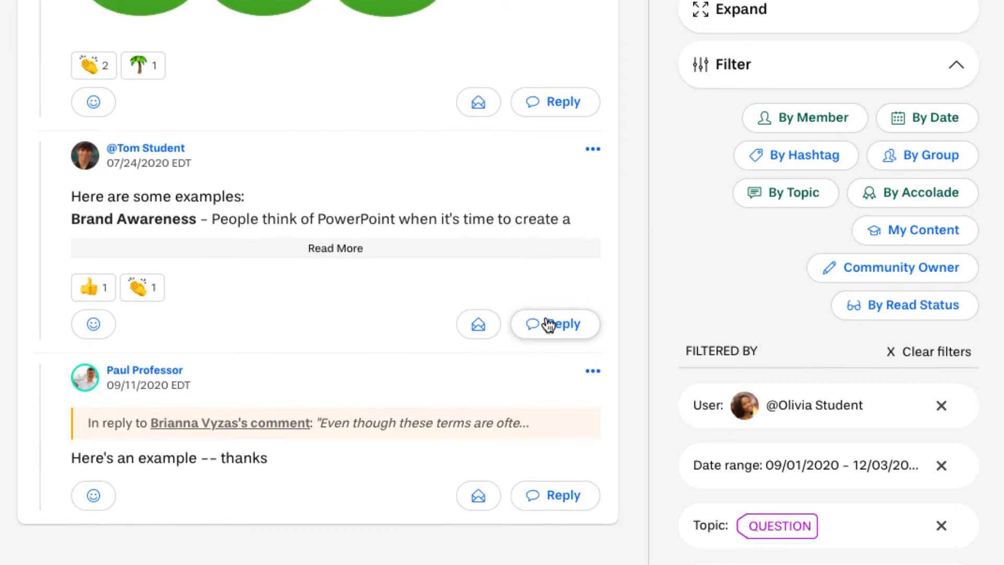
pyautogui.scroll(12, 548, 326)
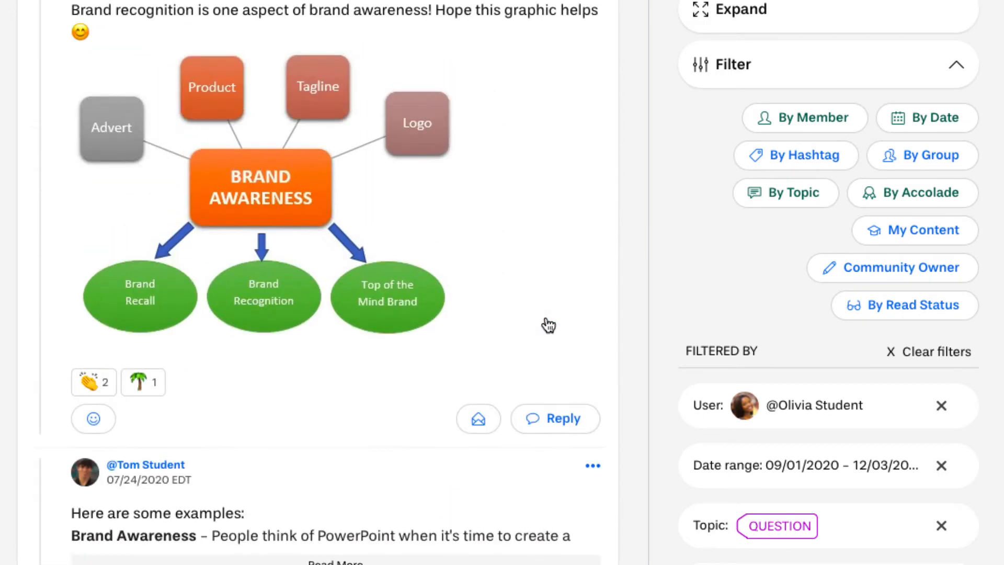
pyautogui.scroll(1, 548, 325)
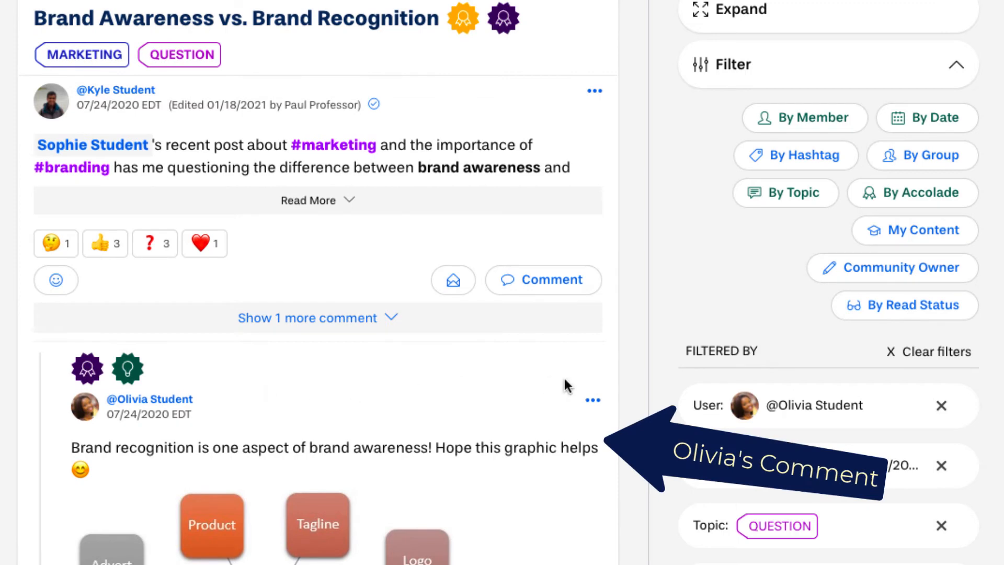
pyautogui.scroll(-1, 660, 370)
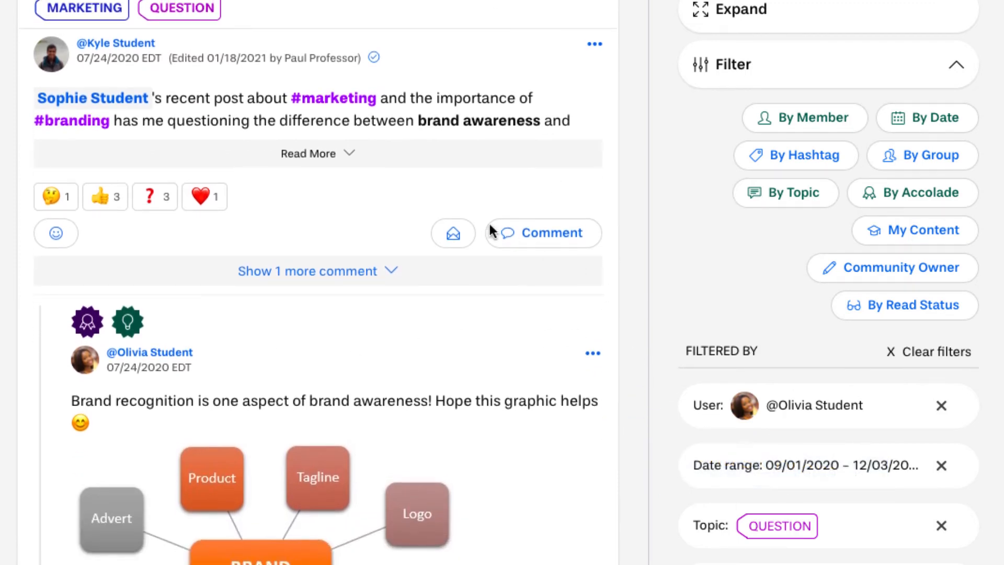
pyautogui.scroll(2, 525, 240)
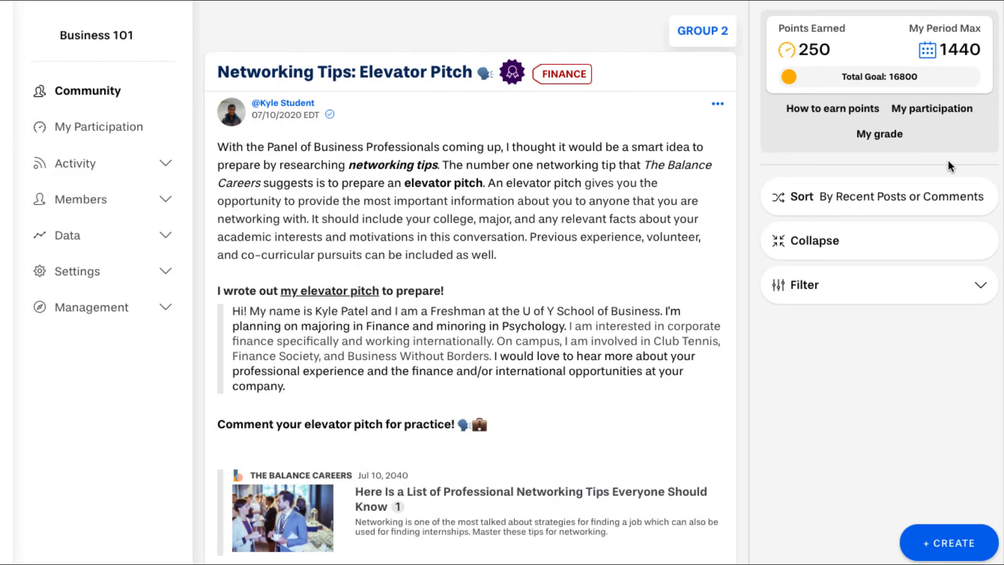
# - Open the participation and points overview and scroll through it
pyautogui.click(944, 110)
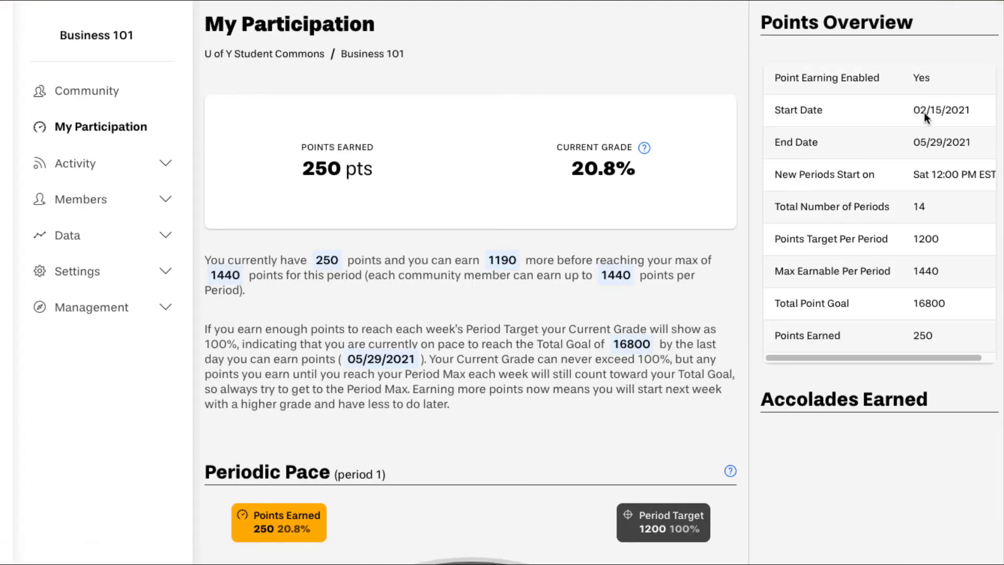
pyautogui.scroll(-8, 596, 178)
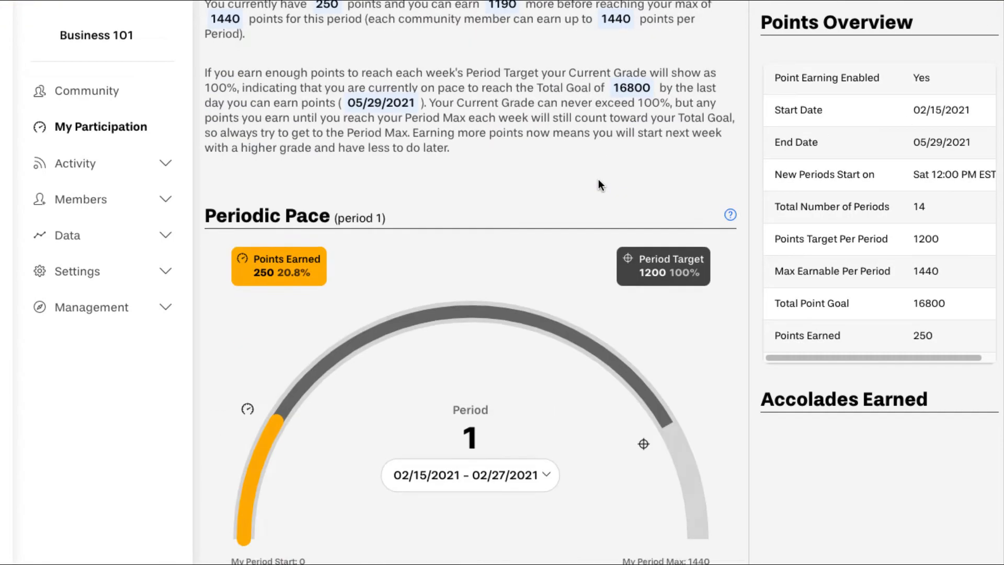
pyautogui.scroll(-4, 599, 183)
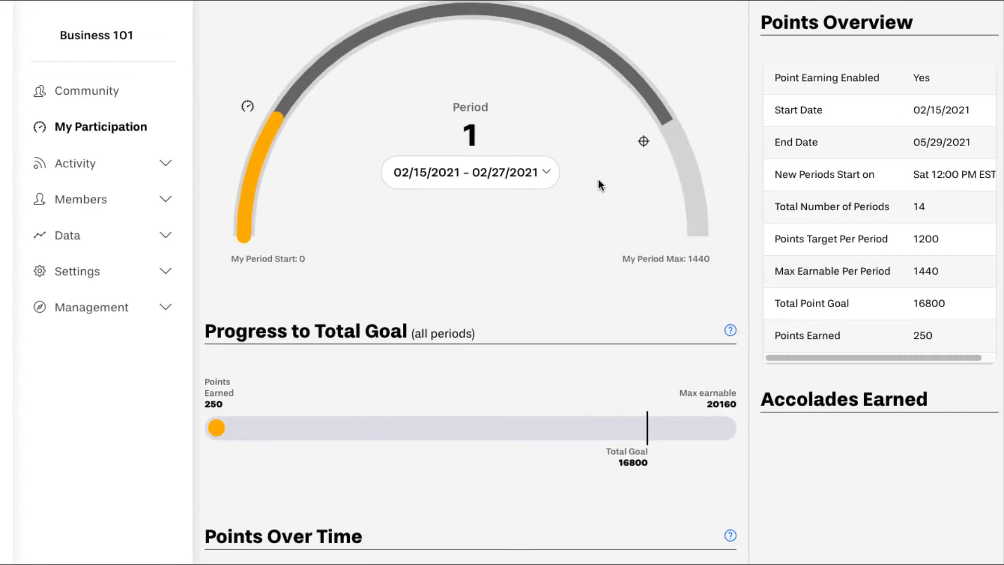
pyautogui.scroll(-11, 599, 184)
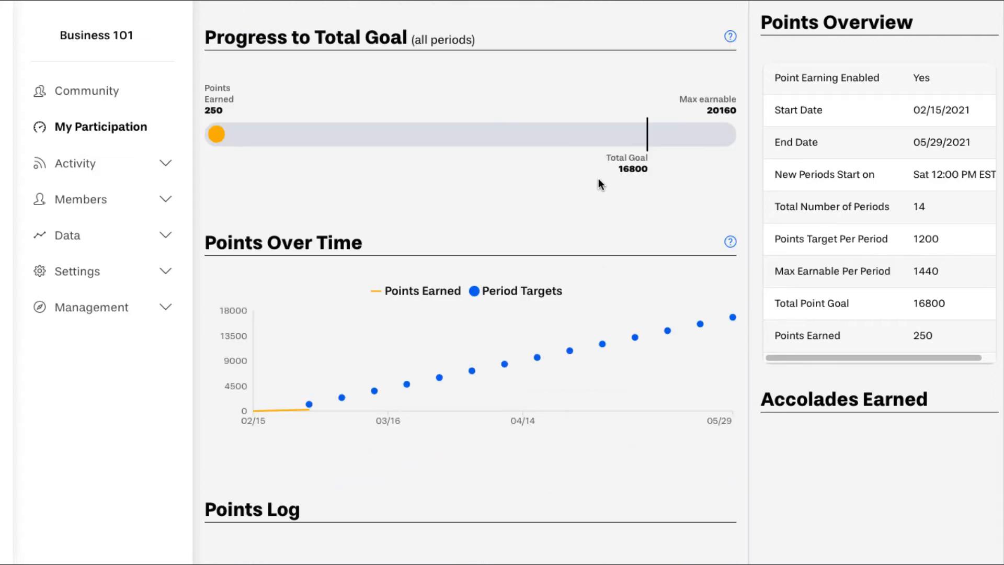
pyautogui.scroll(-1, 599, 184)
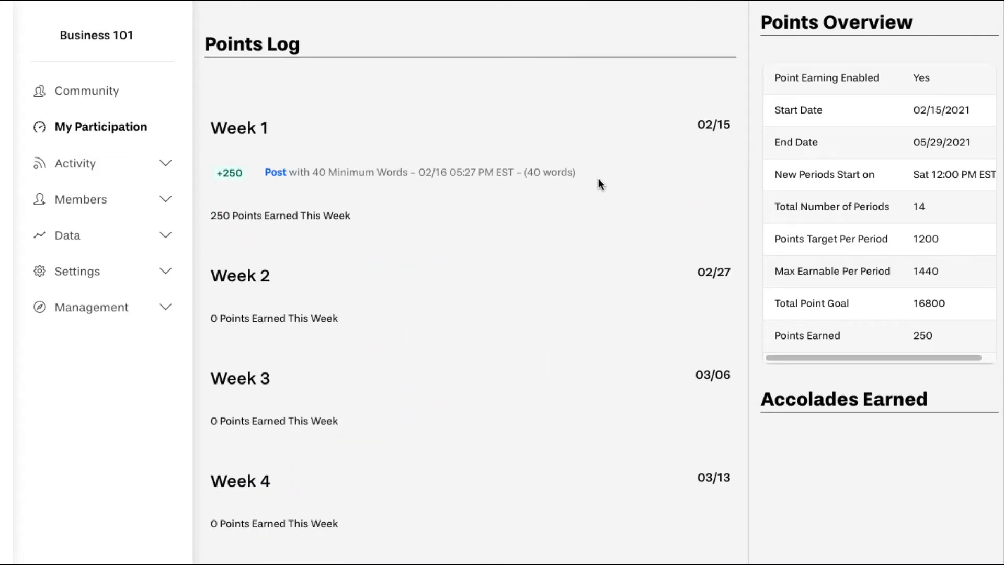
# - Open the community Activity Feed and scroll through its recent entries
pyautogui.click(128, 164)
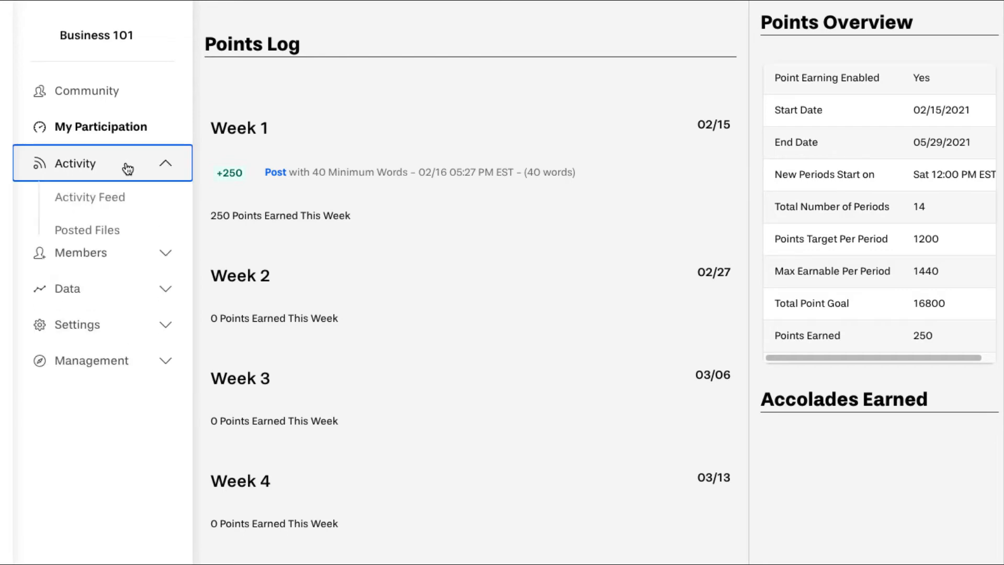
pyautogui.click(112, 196)
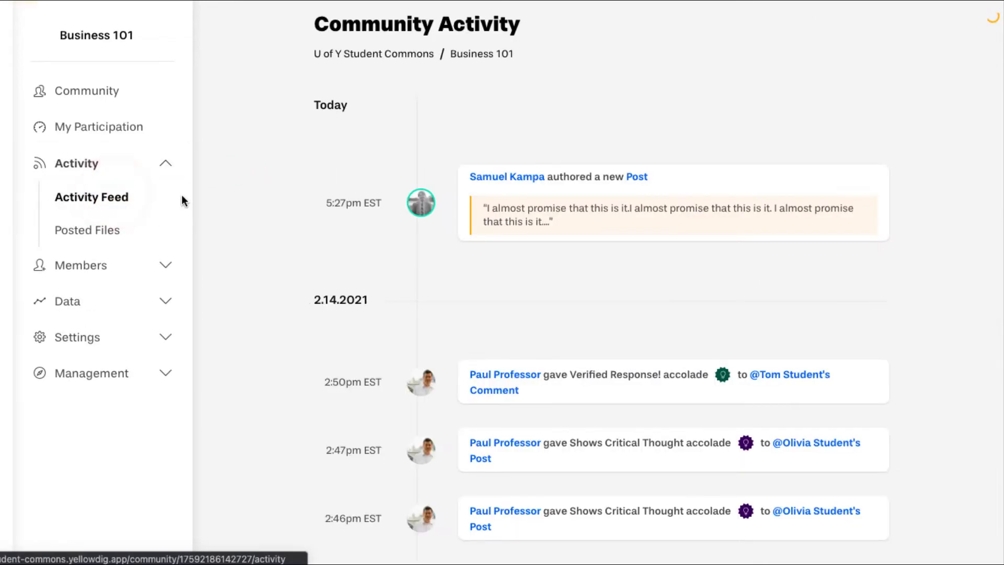
pyautogui.scroll(-6, 283, 200)
pyautogui.scroll(-6, 282, 201)
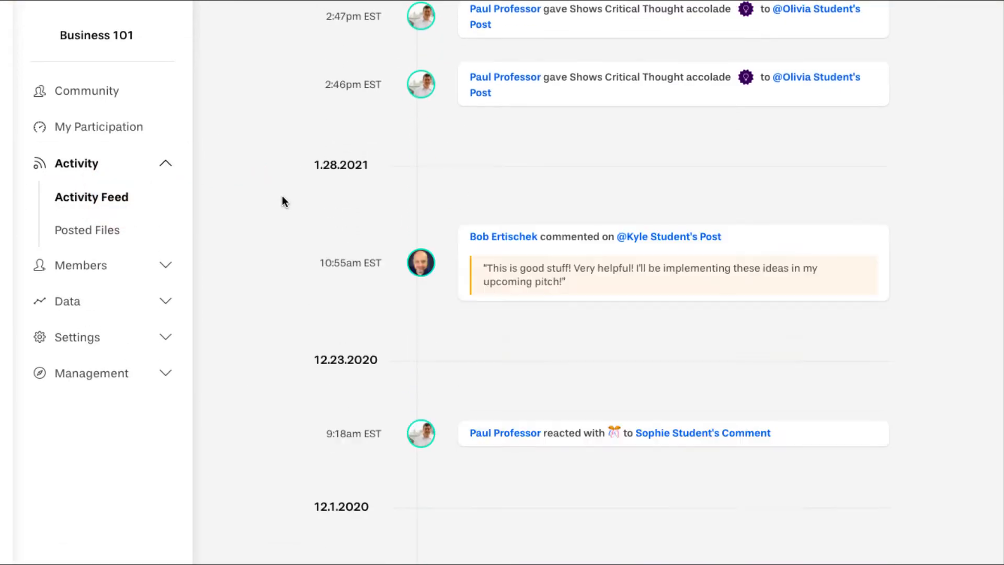
pyautogui.click(118, 265)
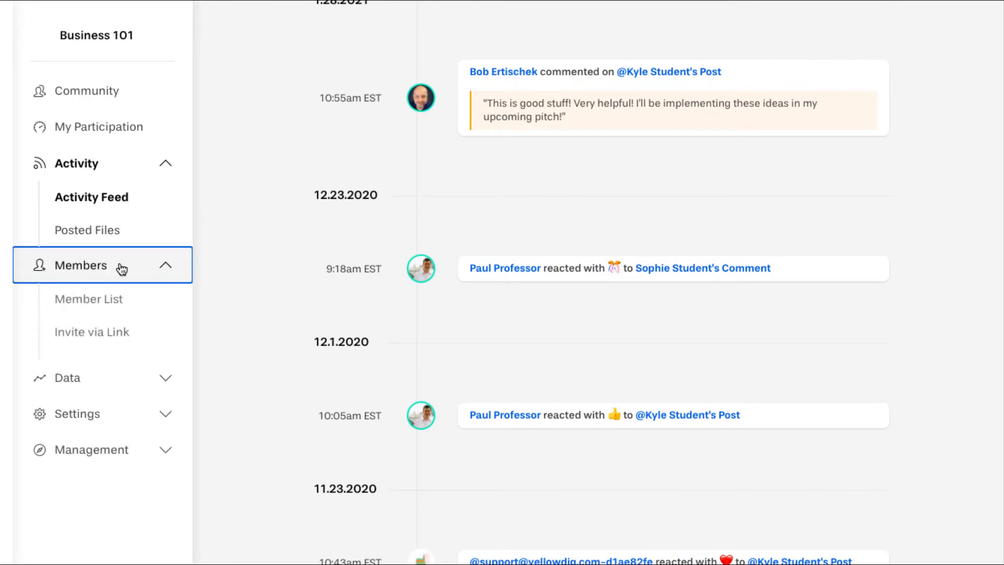
# - Open the Member List, show a facilitator's removal options, and cancel the email invite form
pyautogui.click(109, 303)
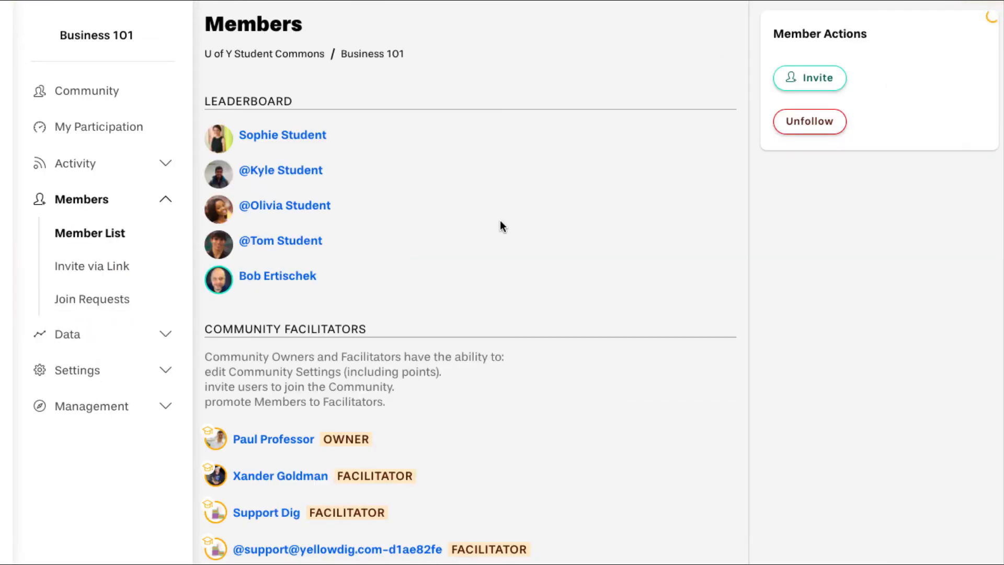
pyautogui.scroll(-3, 500, 226)
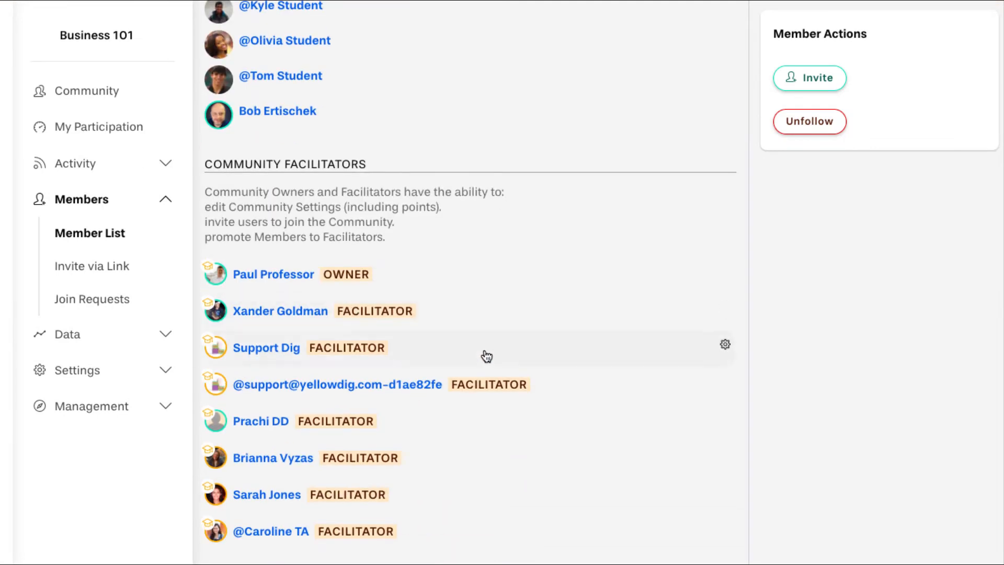
pyautogui.click(502, 357)
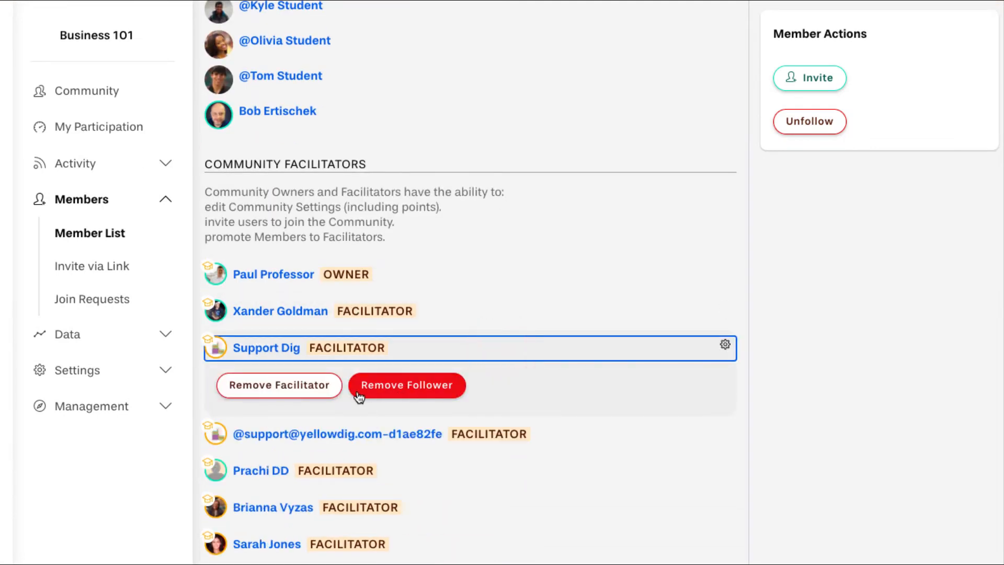
pyautogui.click(800, 92)
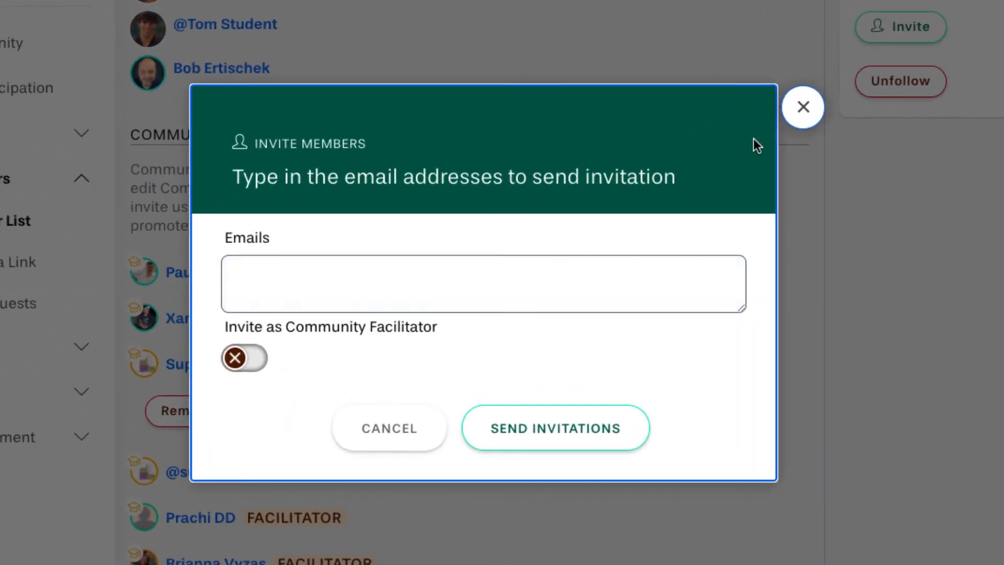
pyautogui.click(803, 108)
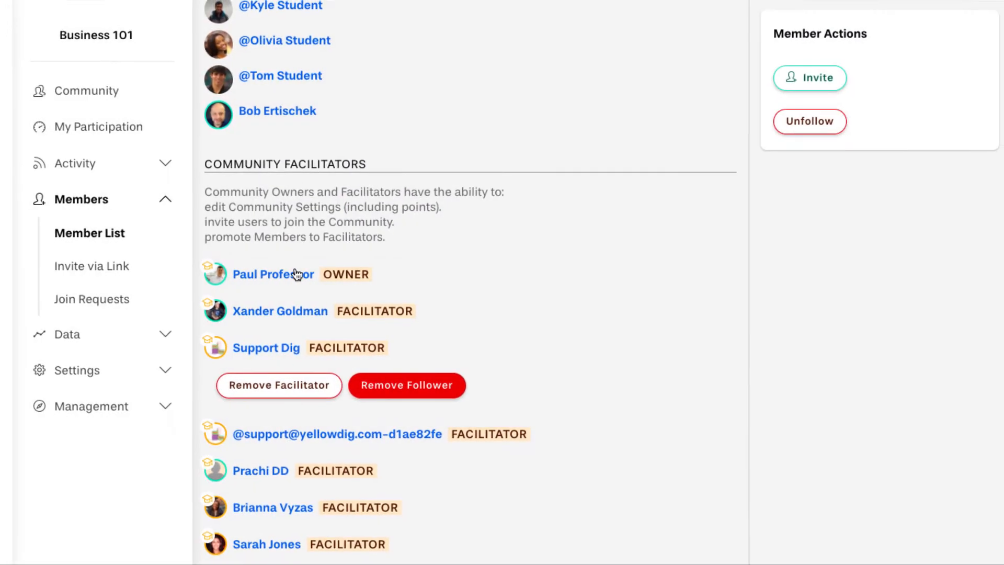
pyautogui.click(119, 266)
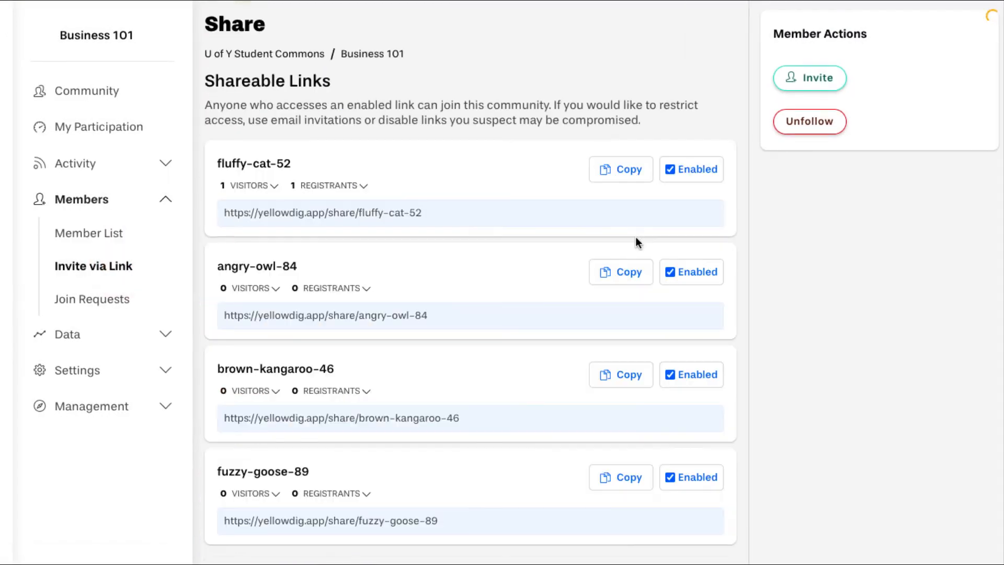
pyautogui.scroll(-1, 637, 240)
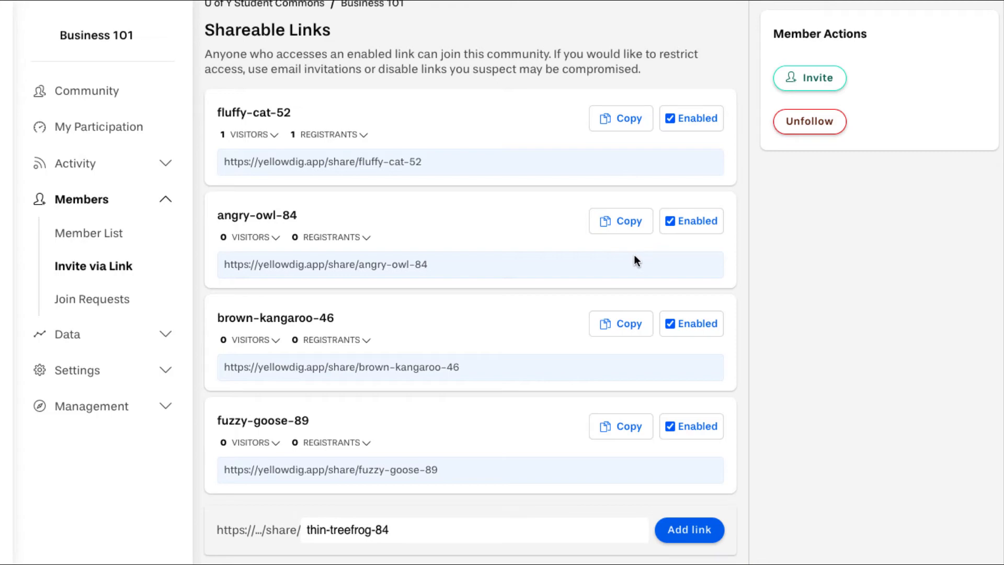
pyautogui.click(675, 221)
pyautogui.click(689, 210)
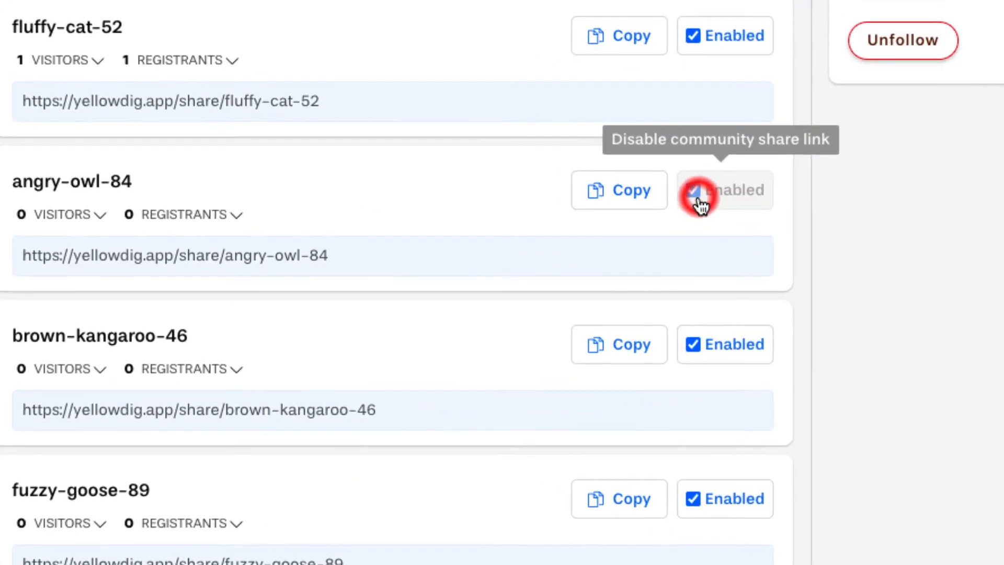
pyautogui.click(679, 330)
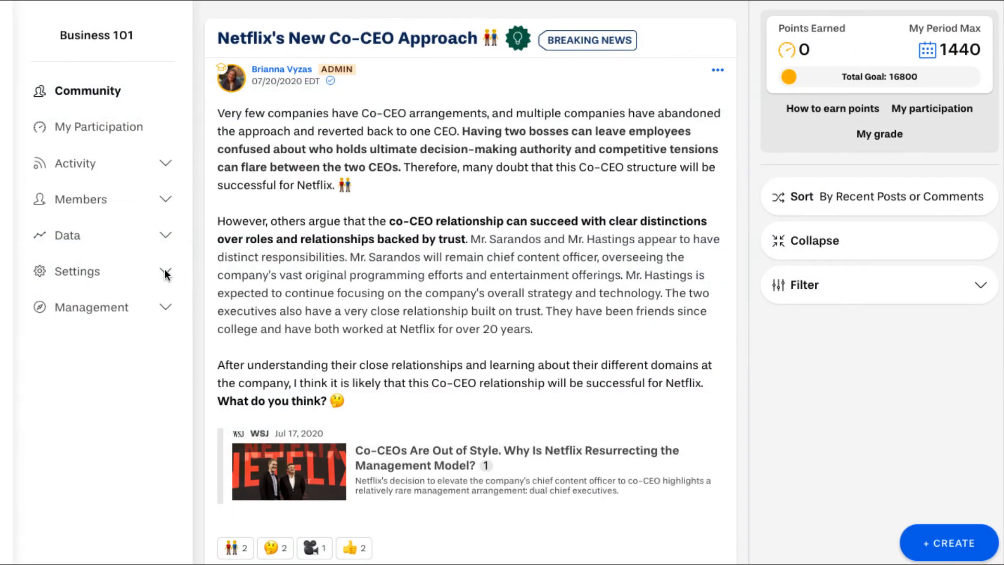
# - Open the Weekly Point Configuration setup under Settings > Point System
pyautogui.click(165, 273)
pyautogui.click(128, 340)
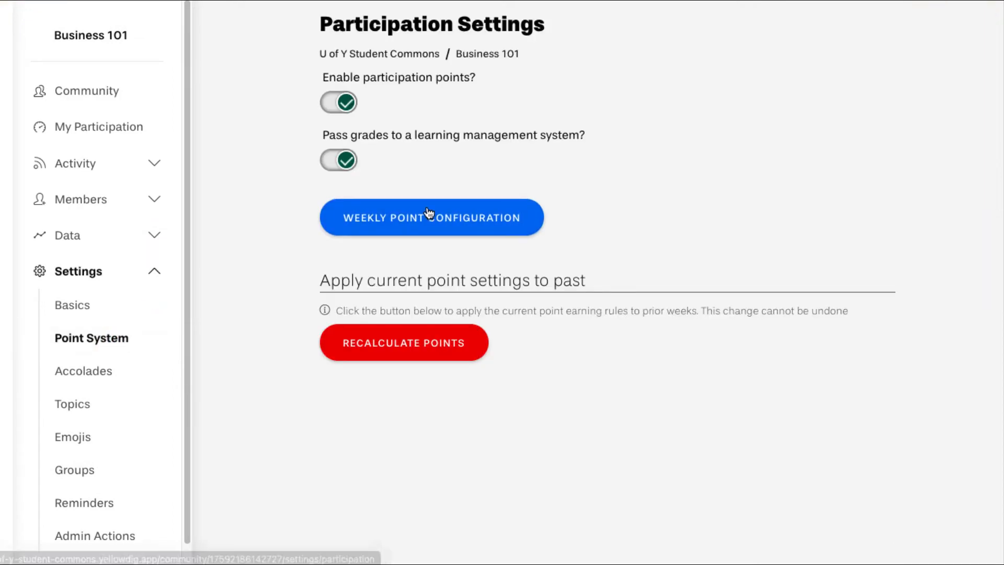
pyautogui.click(426, 209)
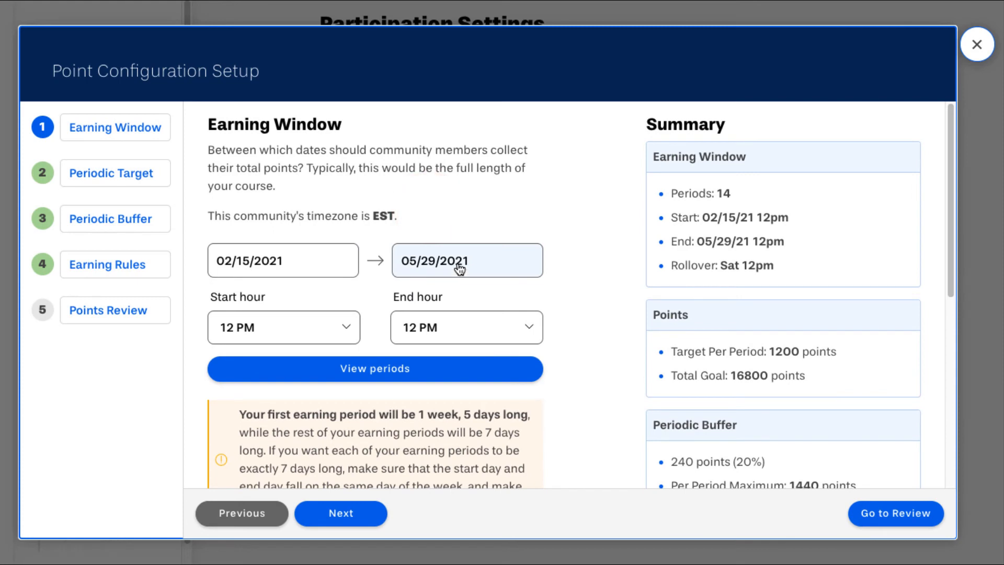
# - Set the earning window end date to July 1, 2021, yielding 19 periods and 22800 total points
pyautogui.click(459, 269)
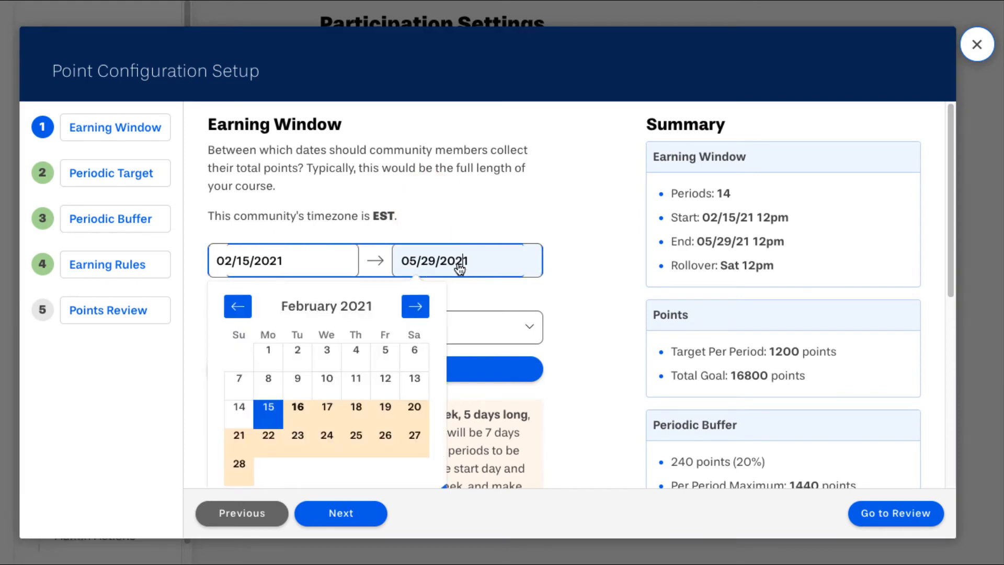
pyautogui.click(416, 308)
pyautogui.click(416, 306)
pyautogui.click(416, 307)
pyautogui.click(416, 307)
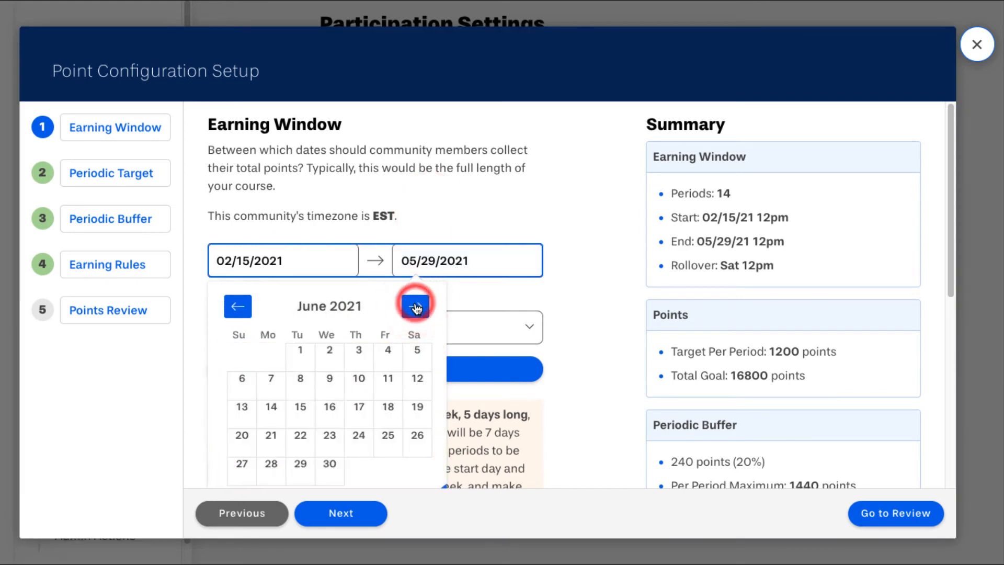
pyautogui.click(415, 306)
pyautogui.click(368, 350)
pyautogui.click(404, 341)
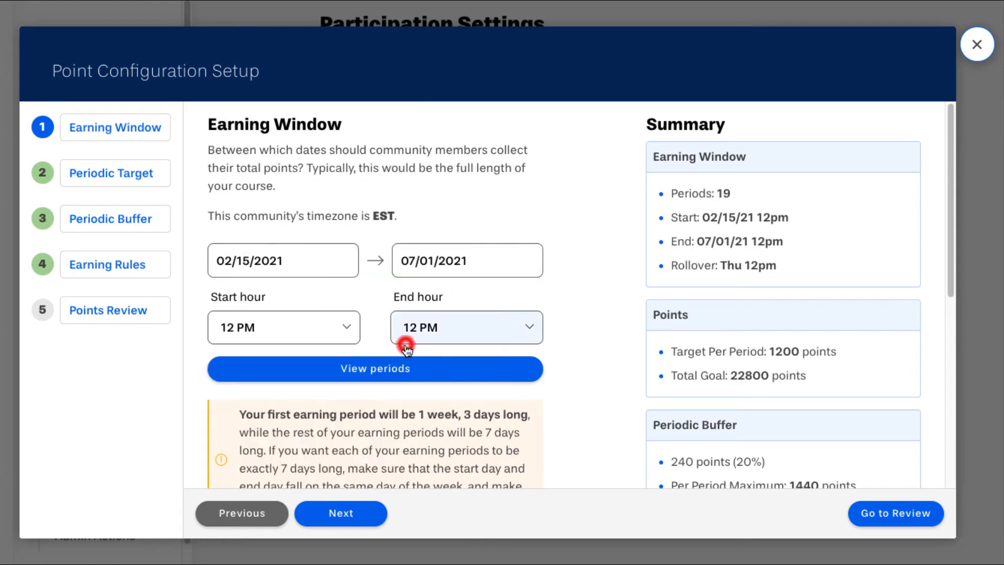
pyautogui.scroll(-1, 563, 287)
pyautogui.scroll(-2, 562, 286)
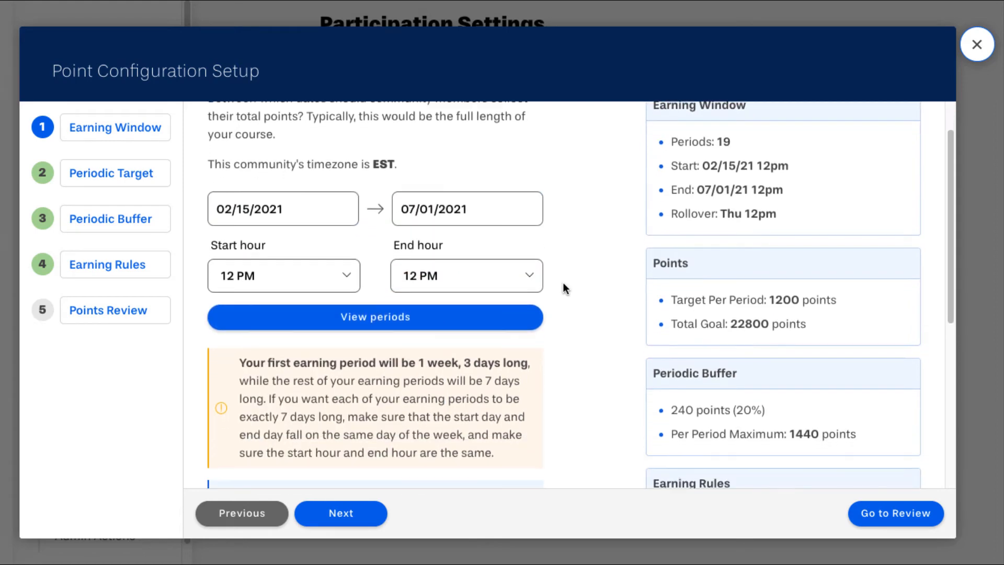
pyautogui.scroll(-3, 564, 288)
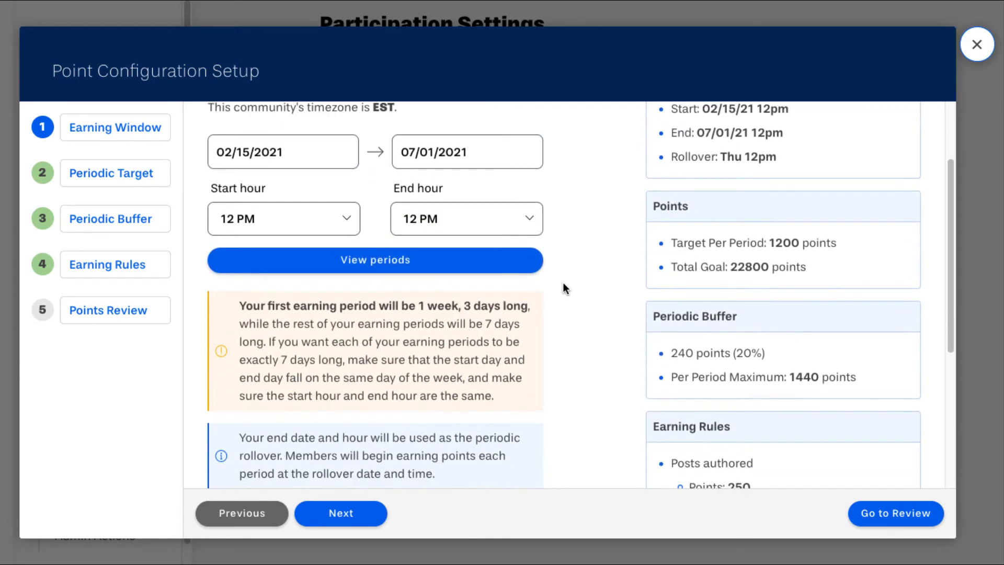
# - Preview the earning periods, noting Period 1 lasts 1 week, 3 days, then go back to Earning Window
pyautogui.click(391, 246)
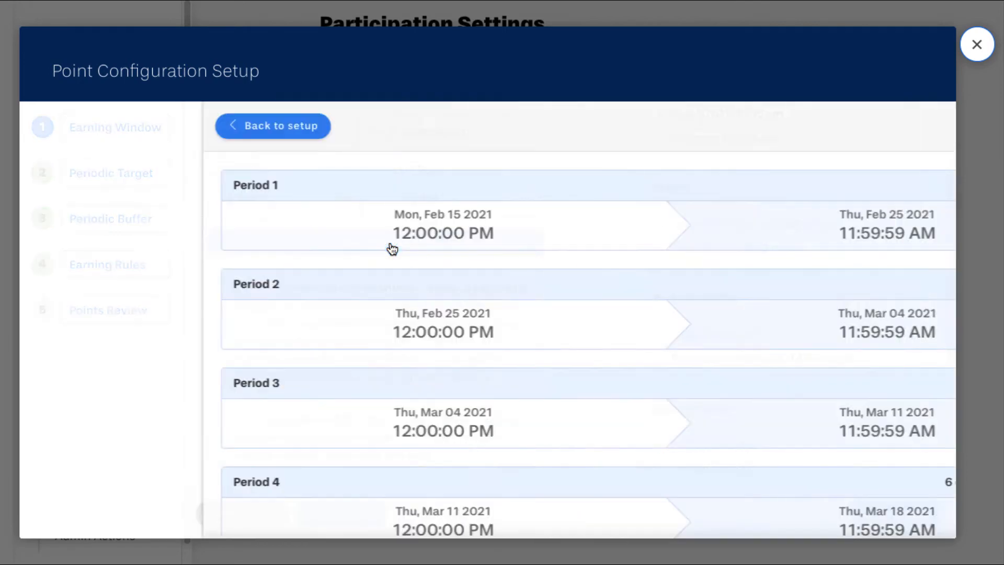
pyautogui.scroll(-3, 450, 241)
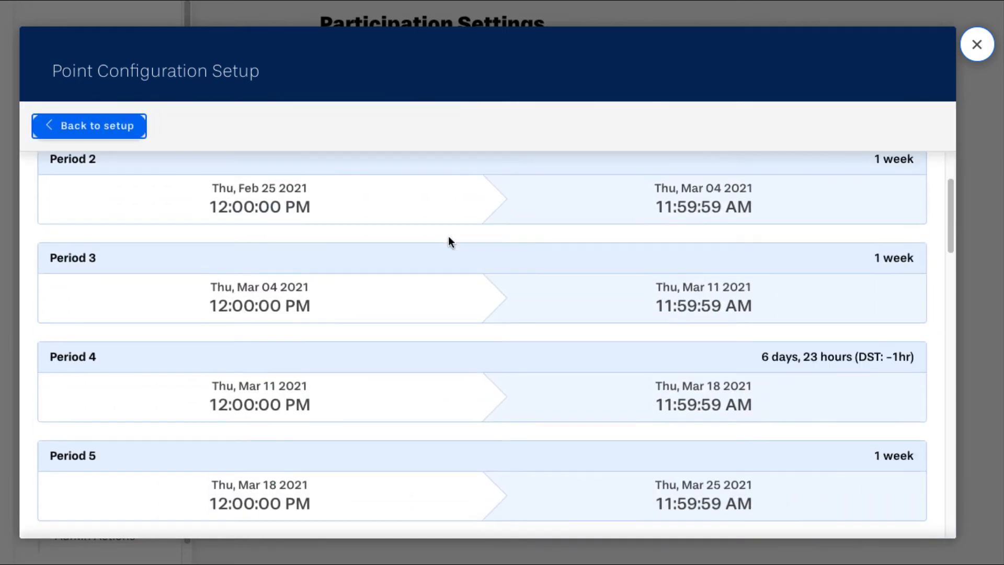
pyautogui.scroll(3, 449, 242)
pyautogui.doubleClick(215, 215)
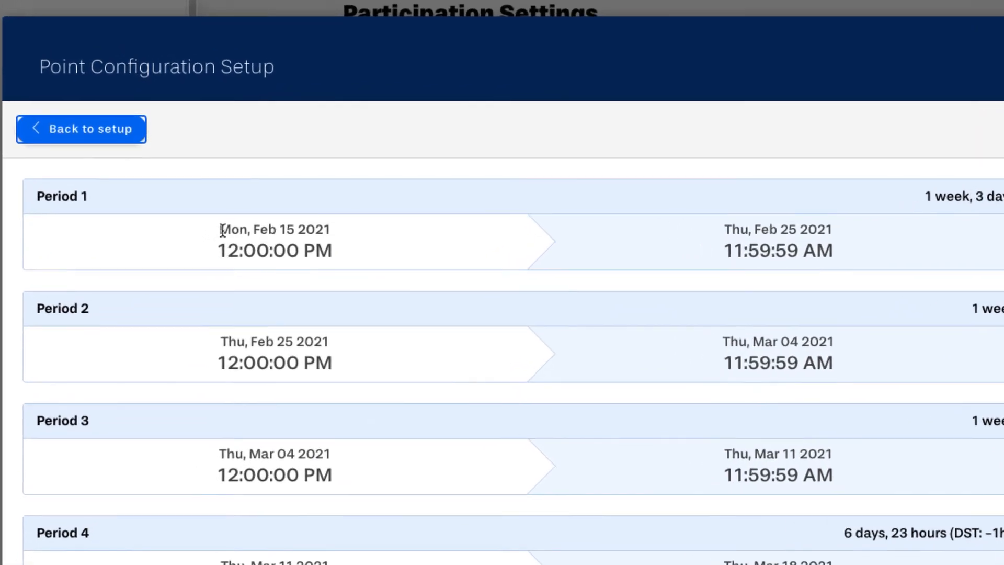
pyautogui.click(660, 213)
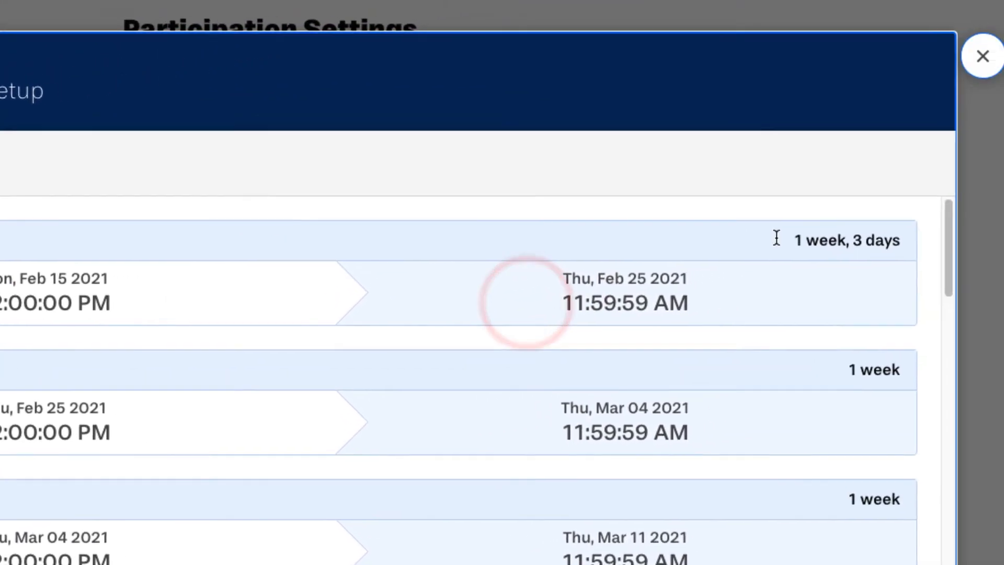
pyautogui.moveTo(777, 237); pyautogui.dragTo(900, 238)
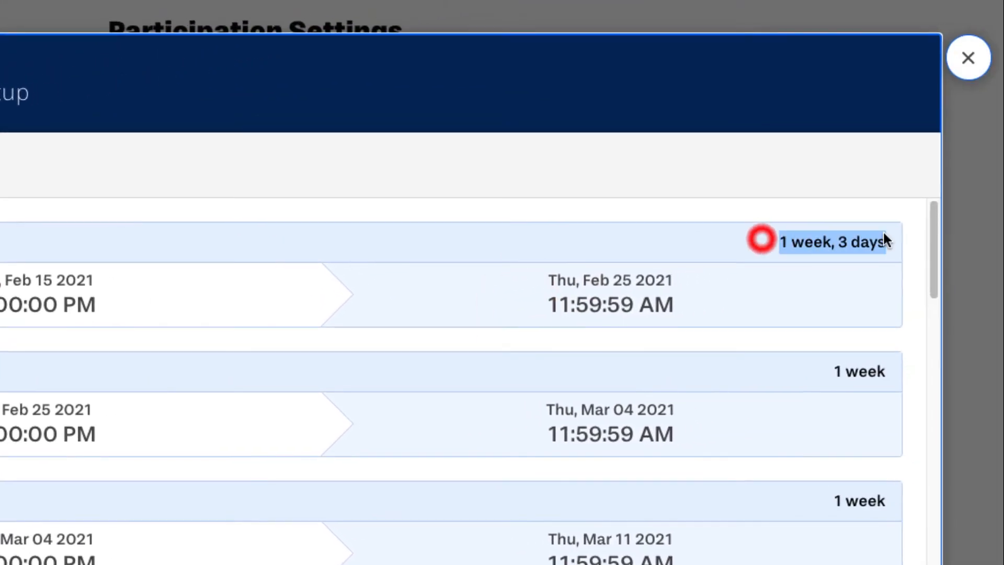
pyautogui.click(493, 312)
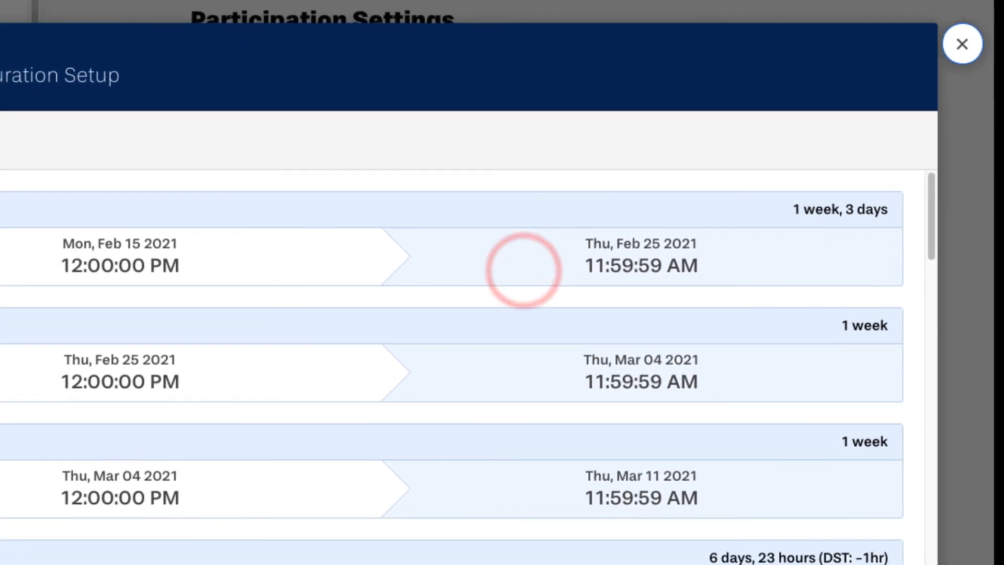
pyautogui.click(148, 124)
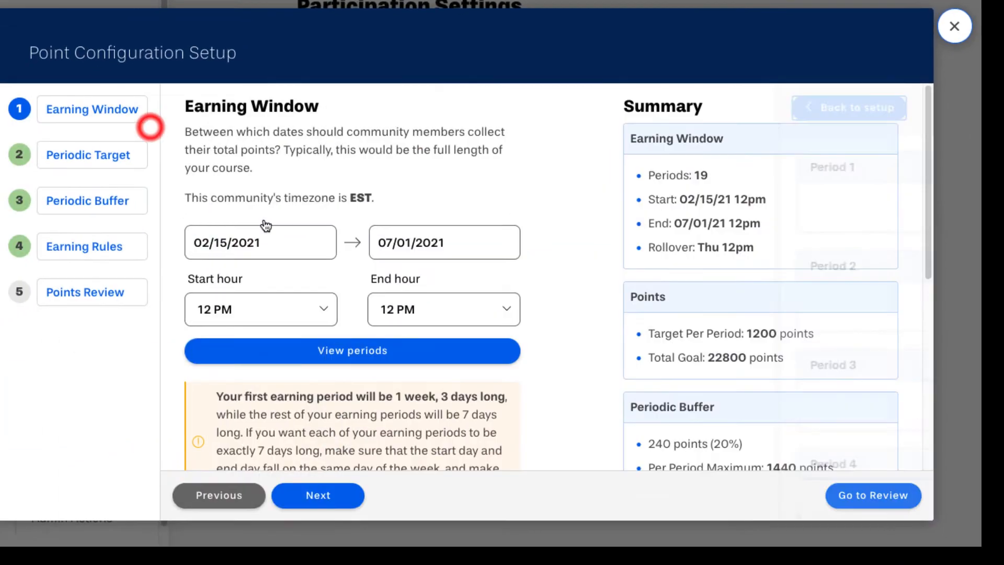
# - Change the Periodic Target from 1200 to 1000 points per period, for a 19000-point total
pyautogui.click(91, 165)
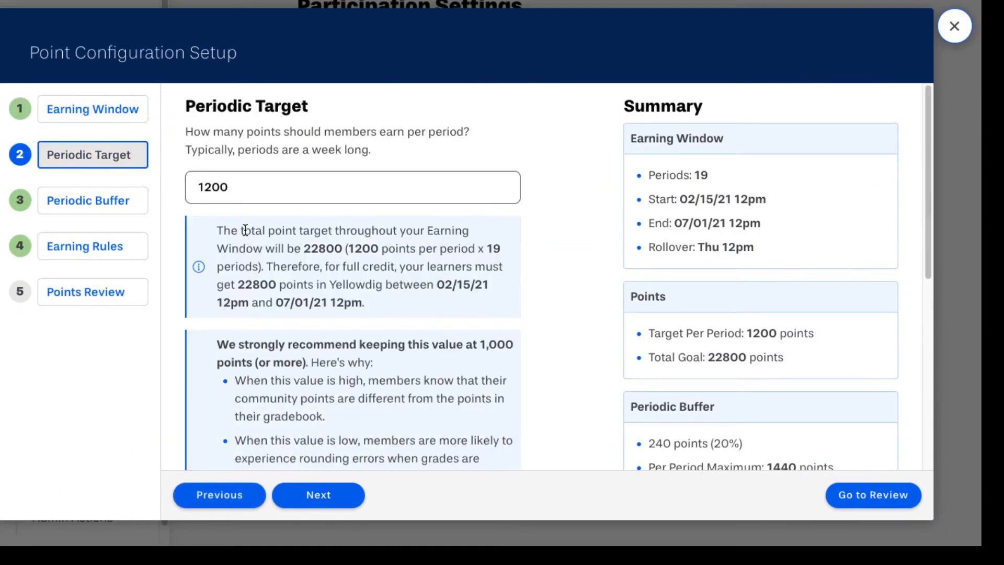
pyautogui.scroll(-1, 250, 230)
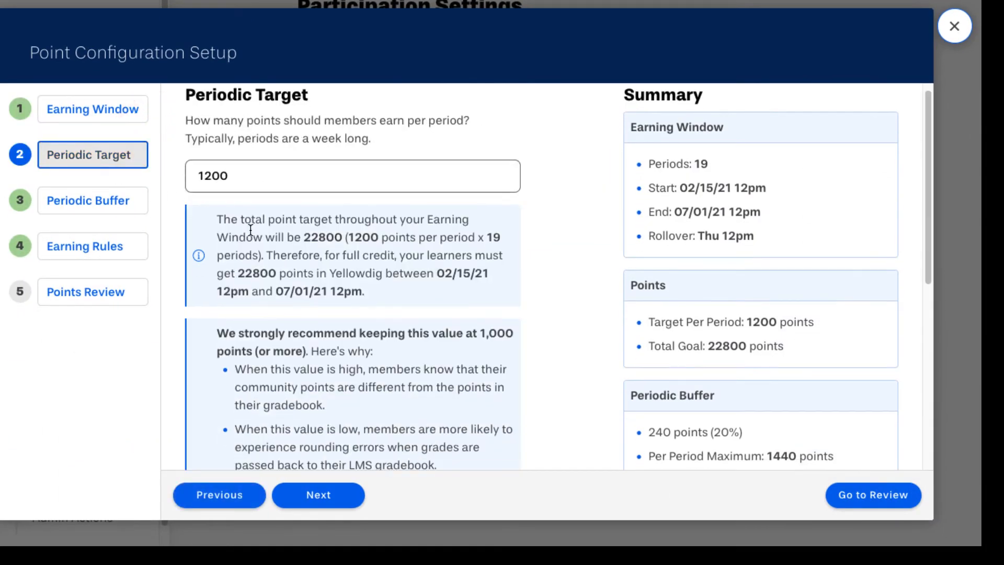
pyautogui.scroll(1, 250, 230)
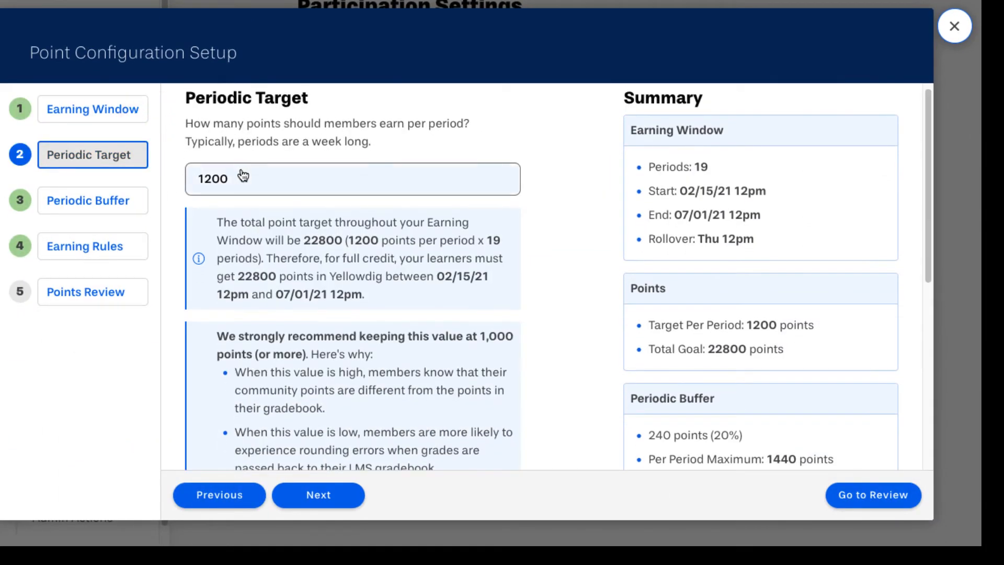
pyautogui.doubleClick(243, 178)
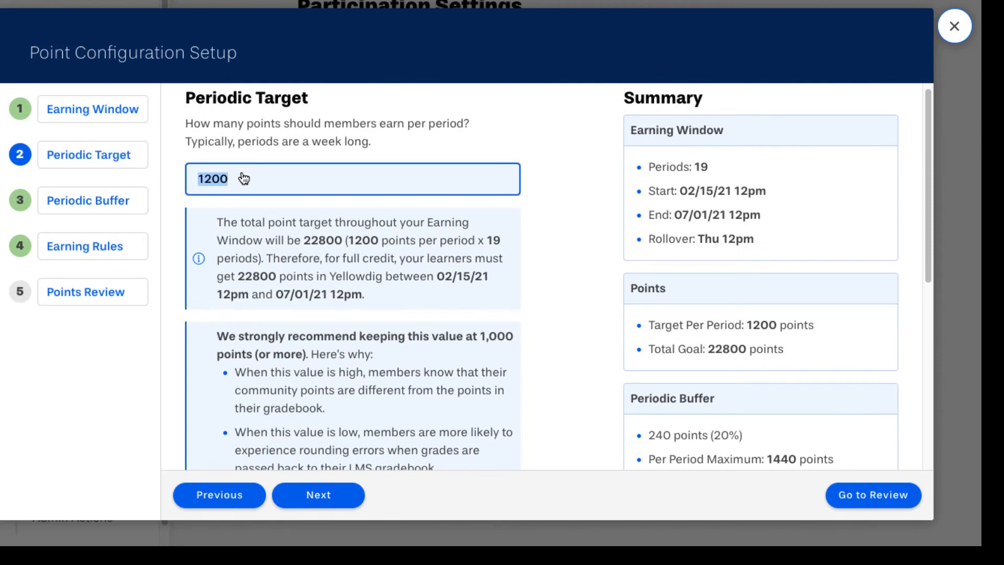
pyautogui.write('100')
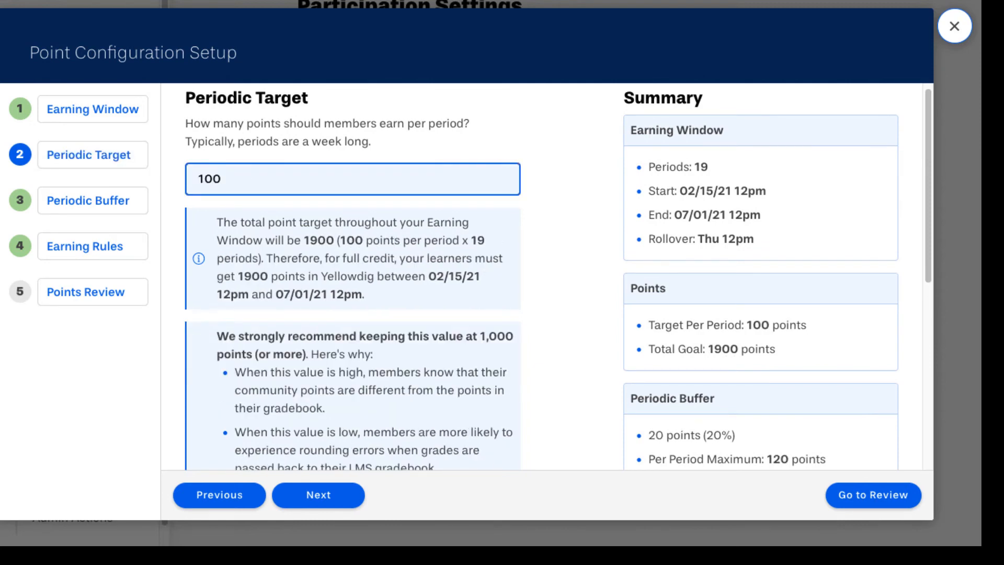
pyautogui.write('0')
pyautogui.click(790, 338)
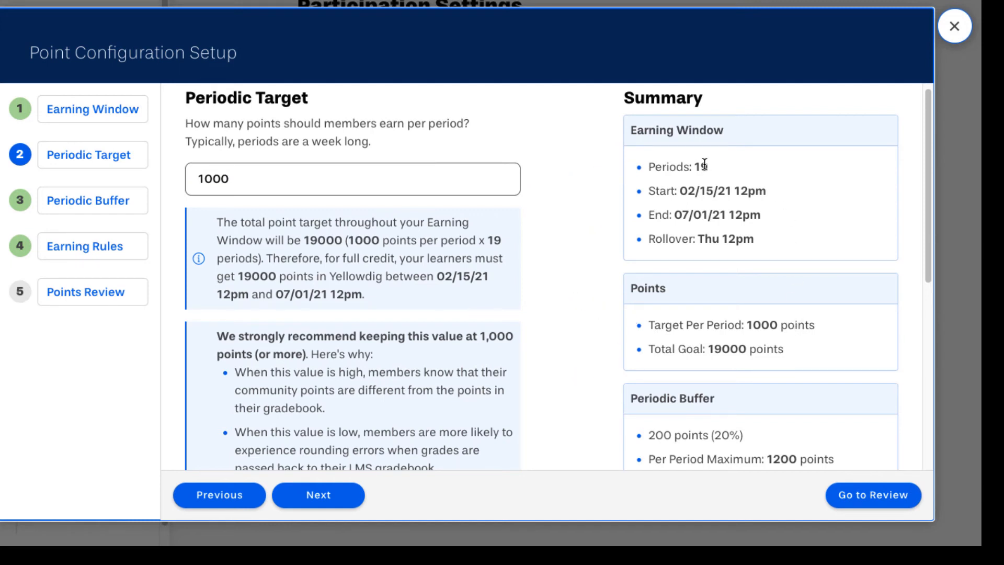
# - Review the Periodic Buffer step, leaving the buffer per period at 20%
pyautogui.click(314, 492)
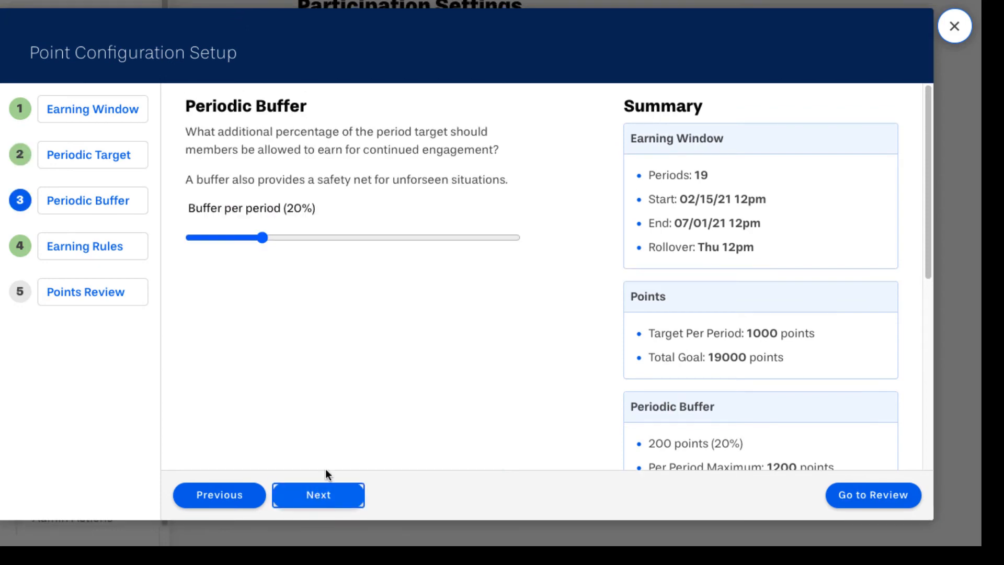
pyautogui.moveTo(263, 238)
pyautogui.mouseDown()
pyautogui.moveTo(322, 240)
pyautogui.moveTo(263, 244)
pyautogui.mouseUp()
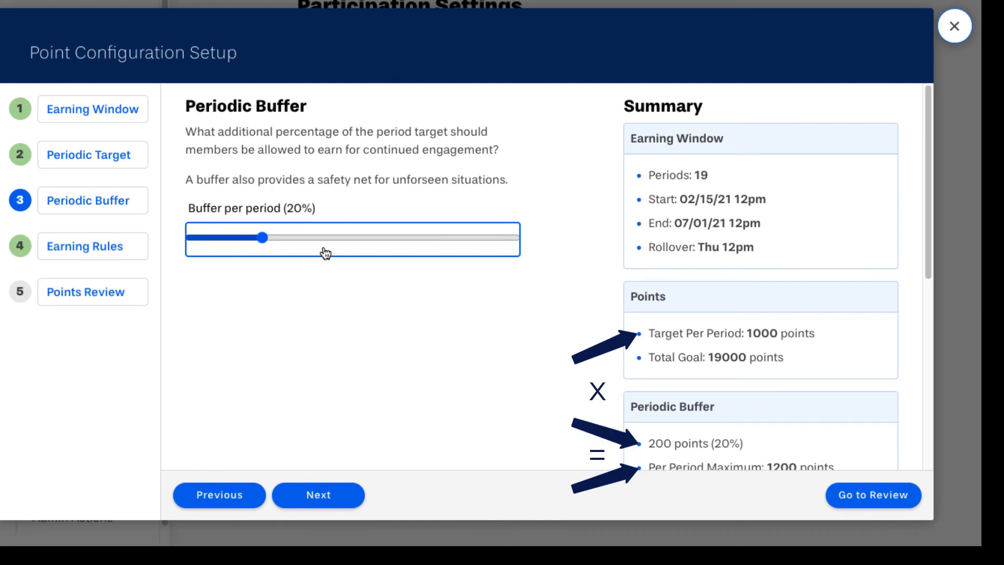
pyautogui.click(122, 255)
# - Raise commenting on another user's post from 125 to 190 points and continue to Points Review
pyautogui.scroll(-10, 195, 256)
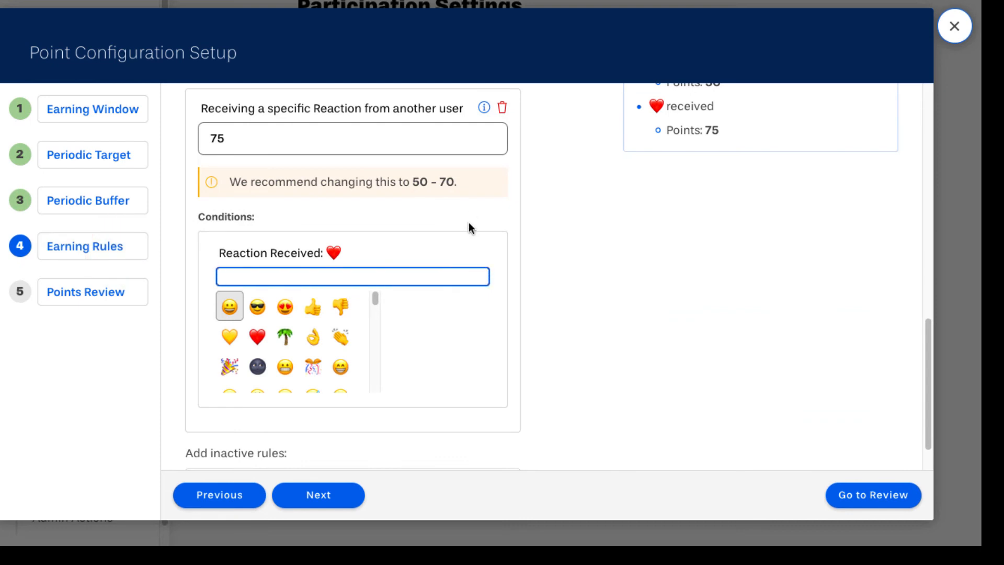
pyautogui.scroll(2, 468, 222)
pyautogui.scroll(7, 470, 214)
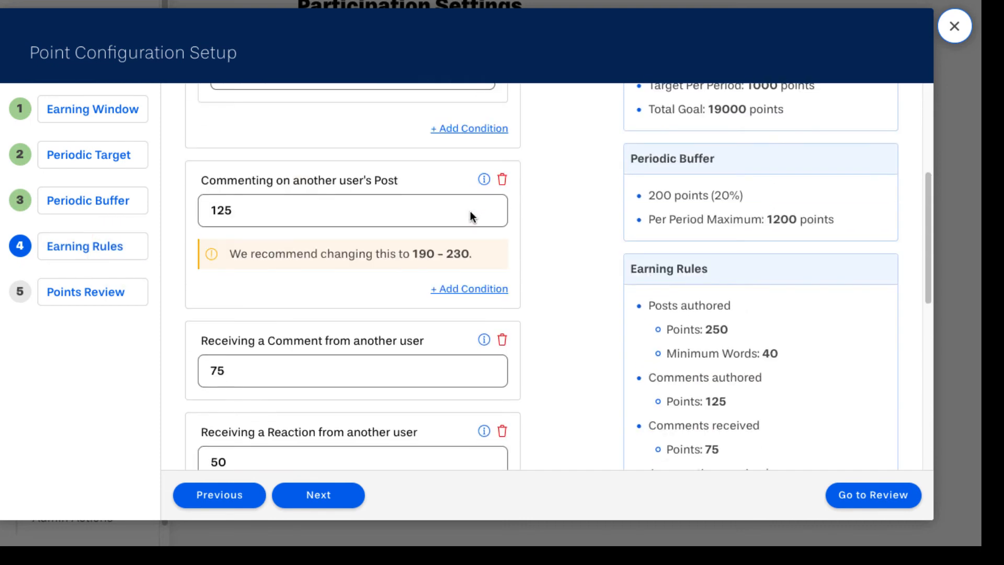
pyautogui.scroll(1, 469, 212)
pyautogui.doubleClick(326, 296)
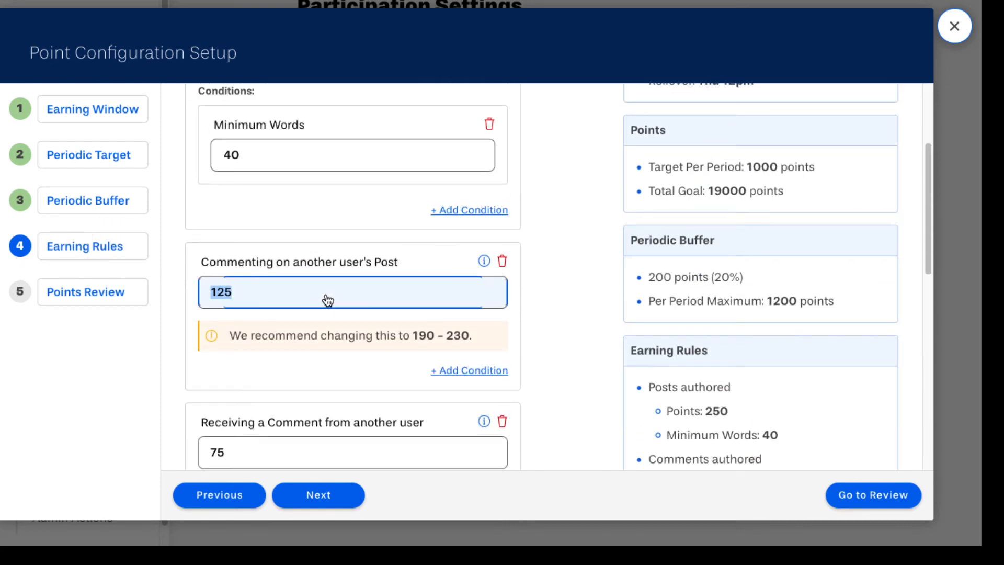
pyautogui.write('190')
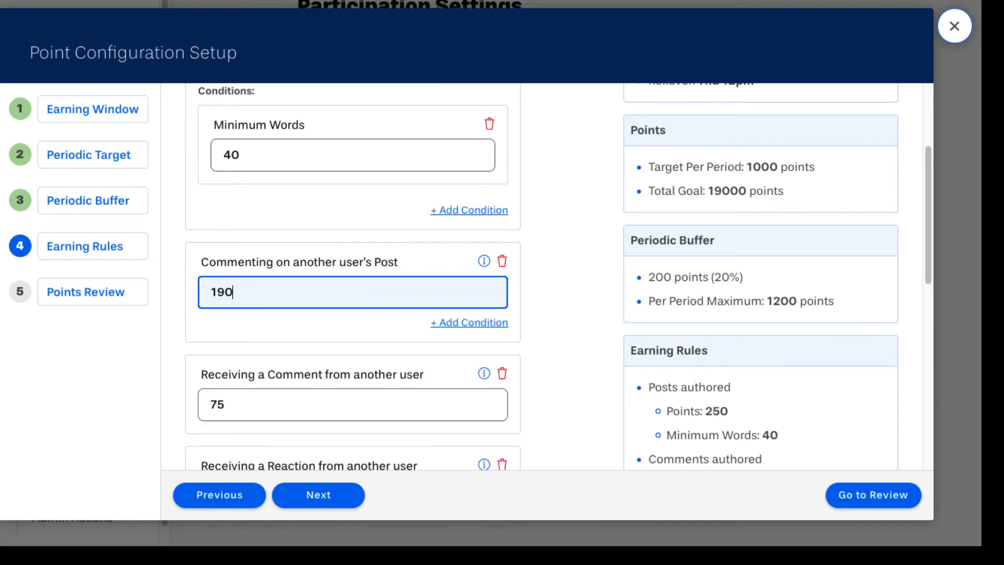
pyautogui.click(569, 237)
pyautogui.scroll(3, 567, 238)
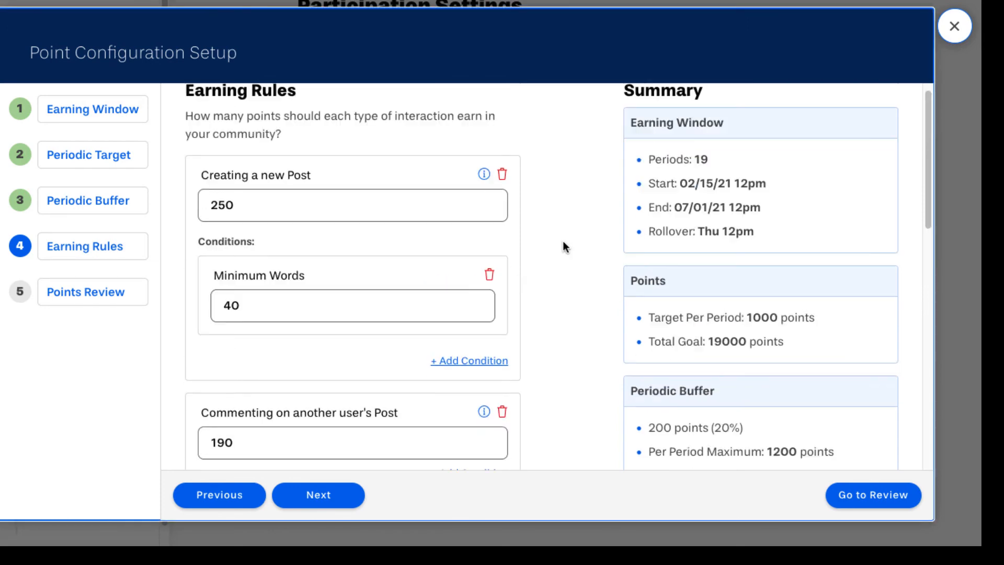
pyautogui.scroll(-2, 563, 241)
pyautogui.scroll(-3, 562, 245)
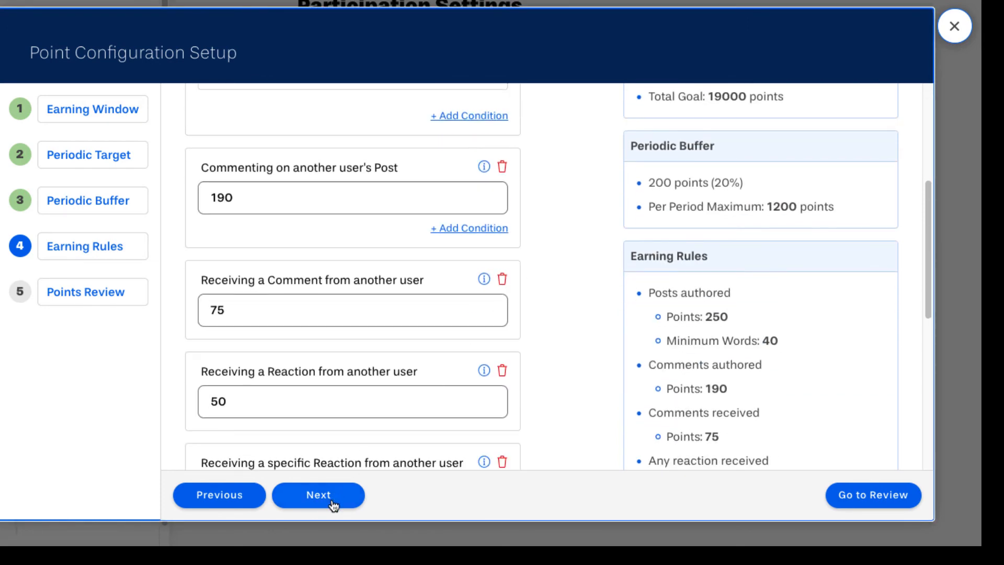
pyautogui.click(332, 501)
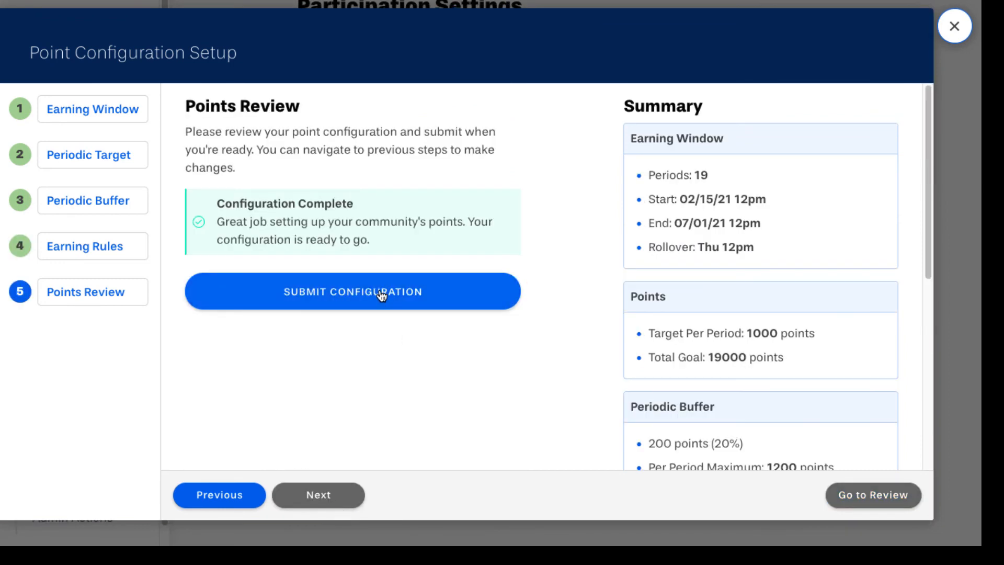
# - Submit the completed point configuration from the Points Review step
pyautogui.click(381, 296)
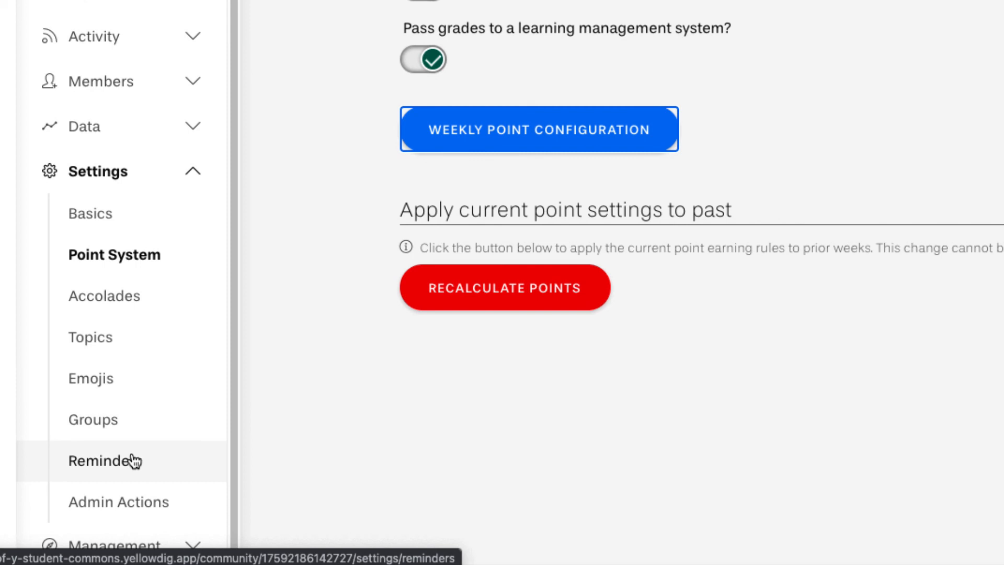
# - Expand and collapse Management, then open the Business 101 Community feed and scroll through its posts
pyautogui.click(162, 544)
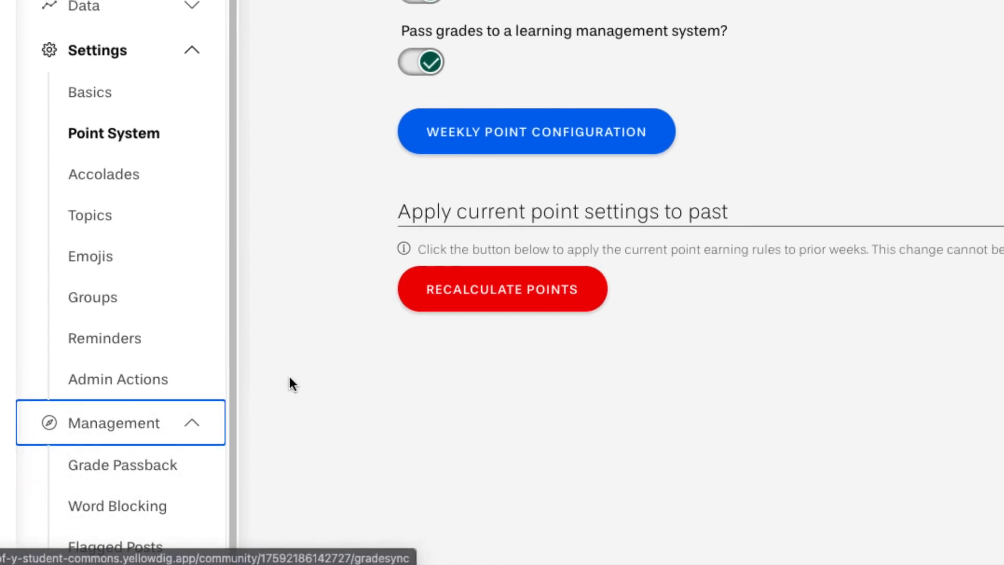
pyautogui.click(166, 448)
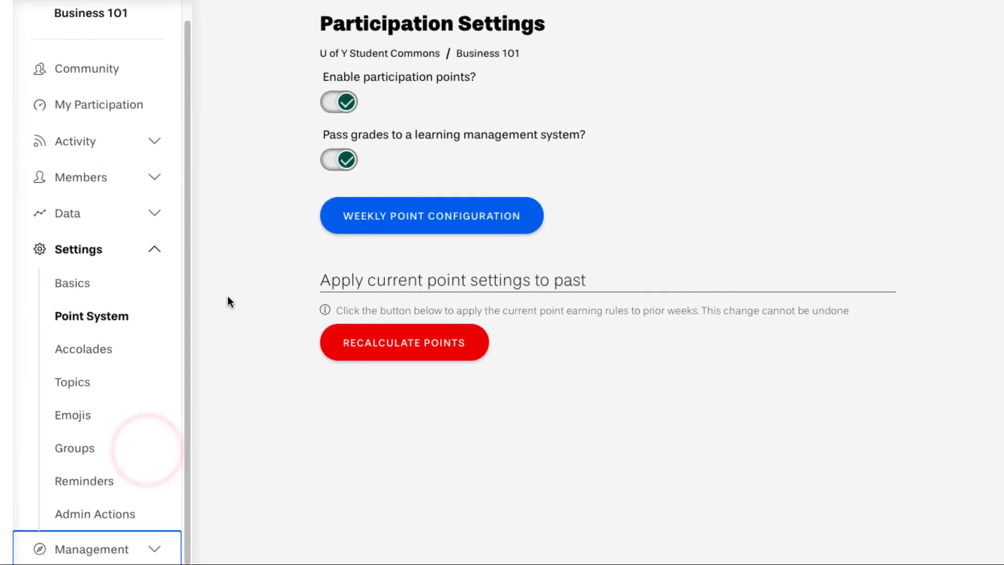
pyautogui.click(113, 62)
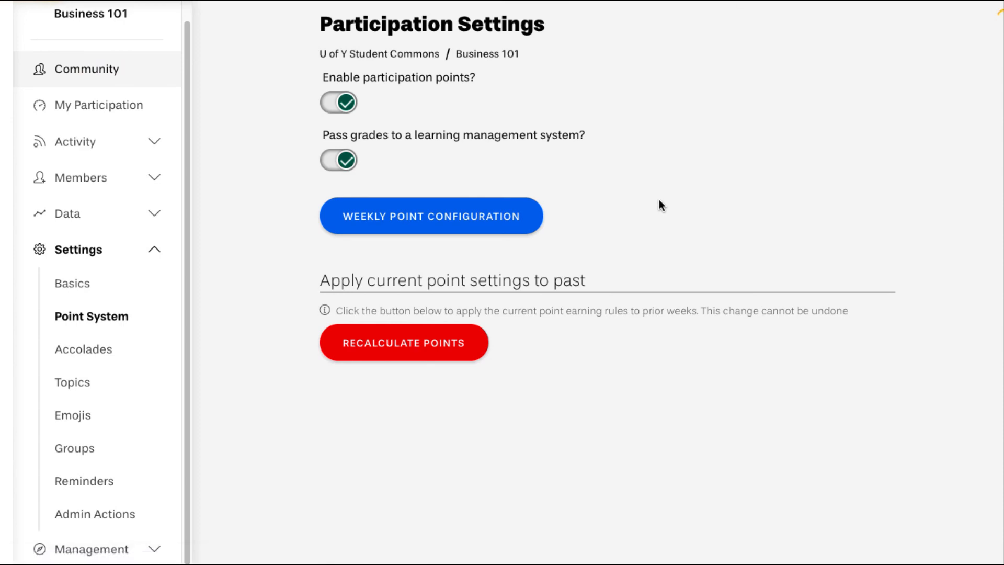
pyautogui.scroll(-10, 658, 208)
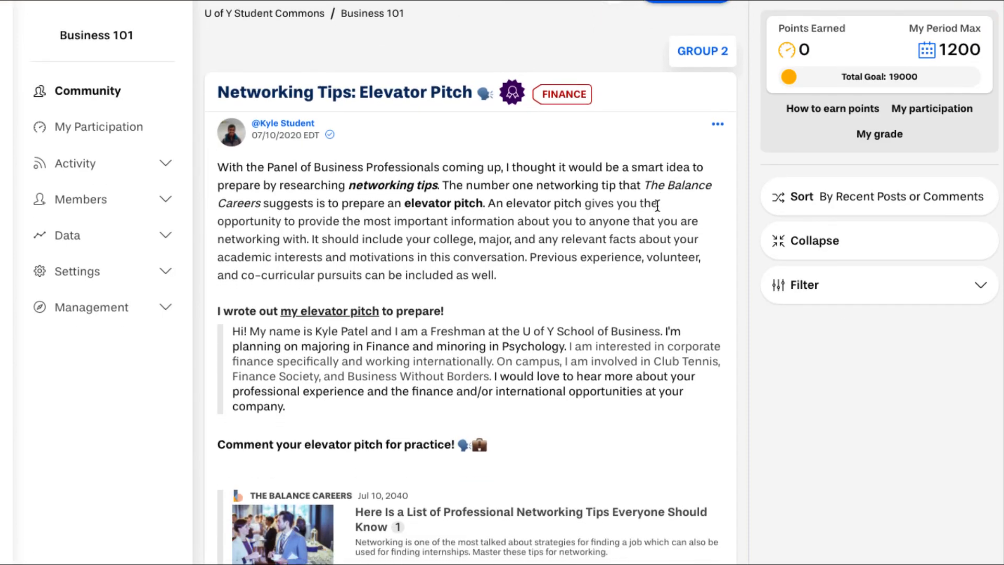
pyautogui.scroll(-8, 656, 206)
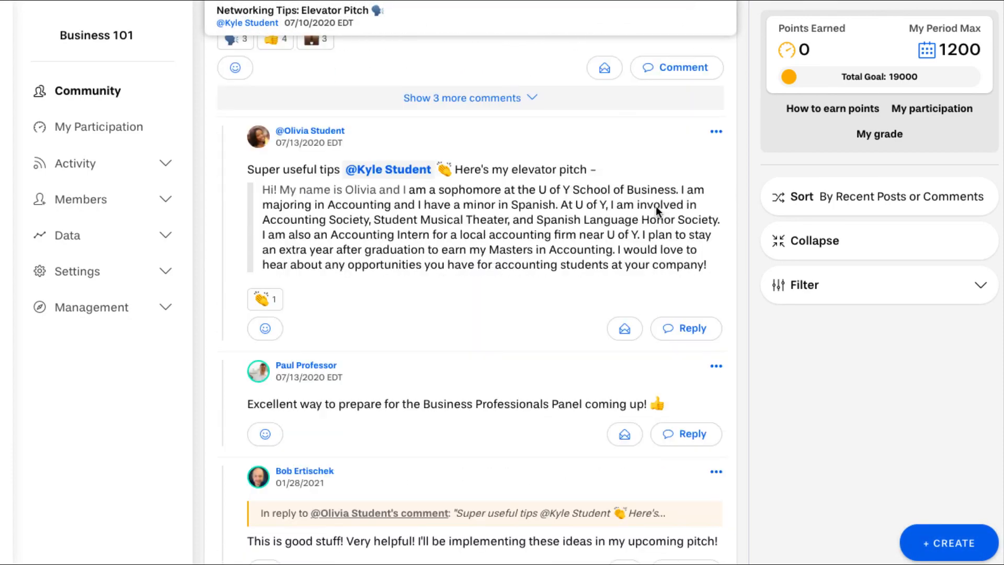
pyautogui.scroll(-6, 656, 206)
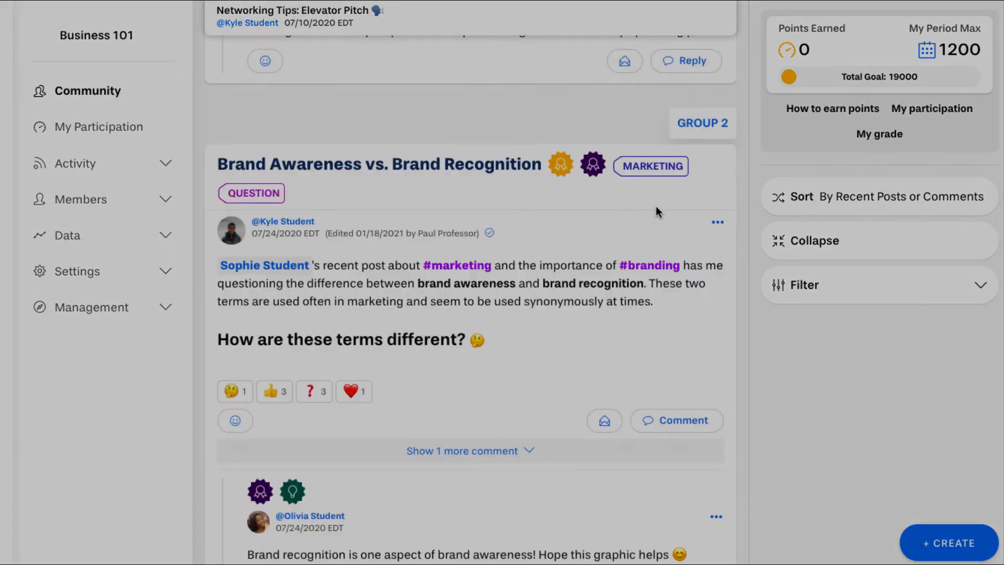